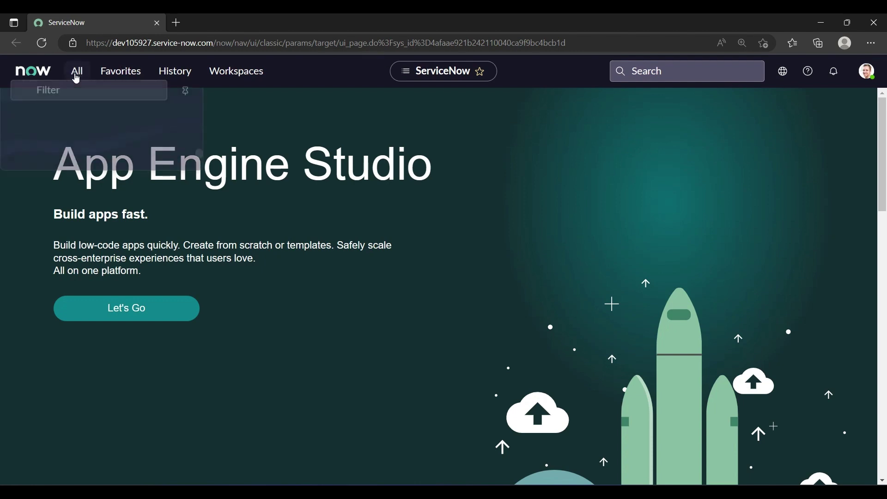
- Find Maintain Items in the application navigator by filtering for "maintai" and open it in a new browser tab
left_click(59, 112)
type("maintai")
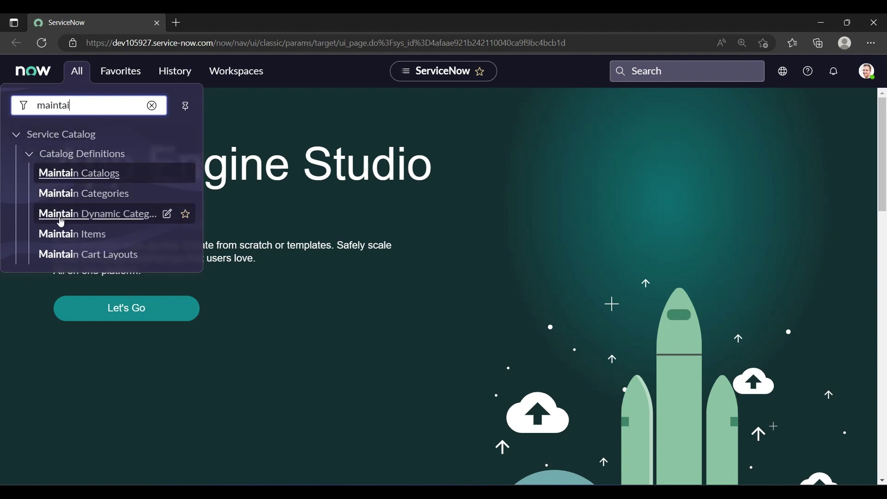
middle_click(58, 233)
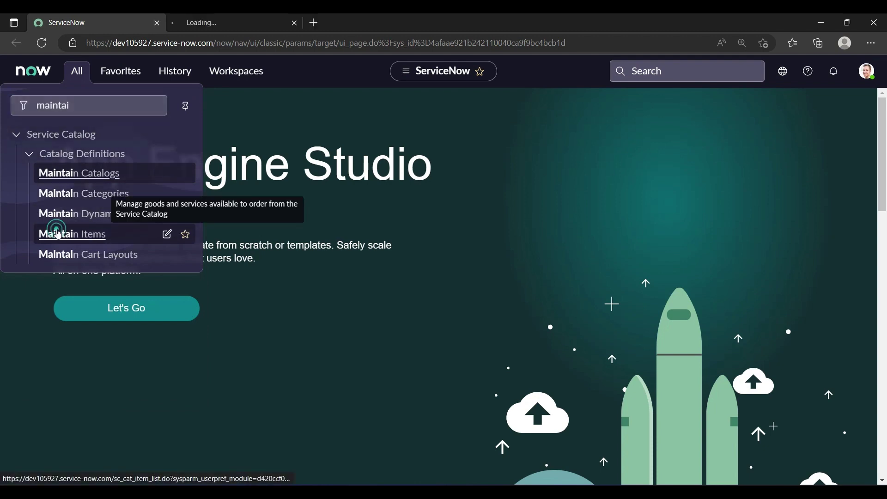
left_click(280, 18)
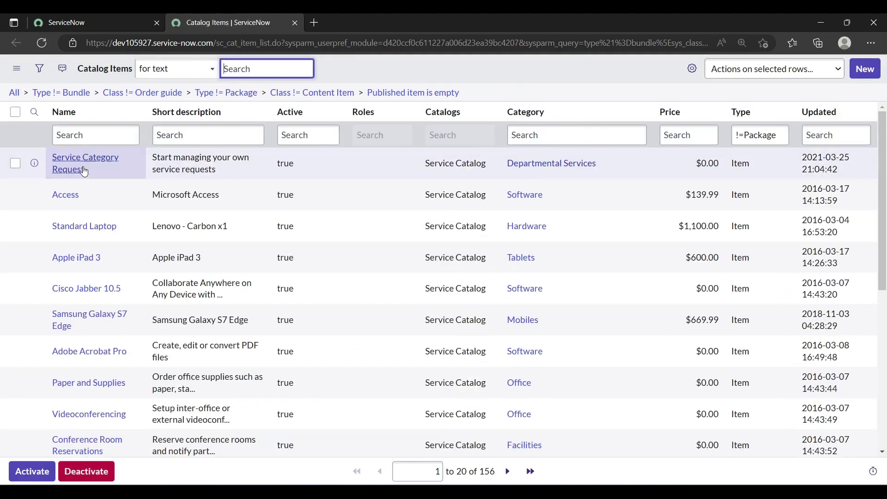
- Filter the catalog items by names containing "demo" and open the Demo Servicenow record in its own browser tab
left_click(63, 134)
type("*")
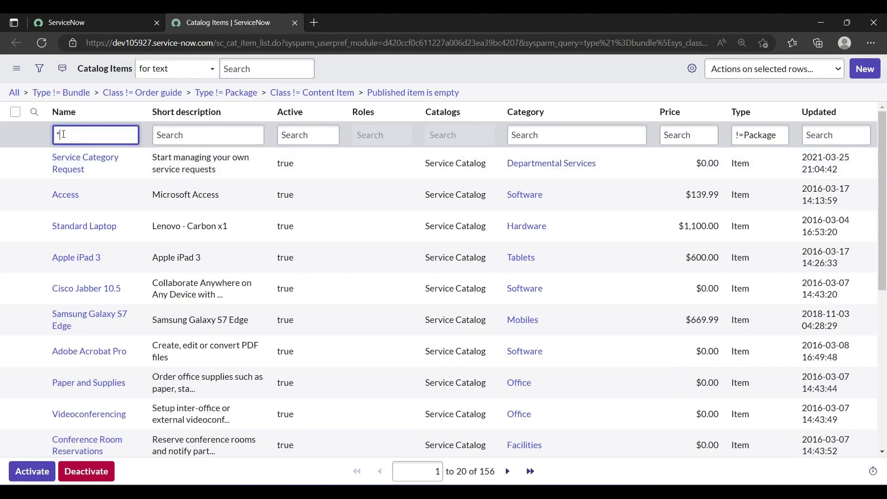
type("demo")
key("Return")
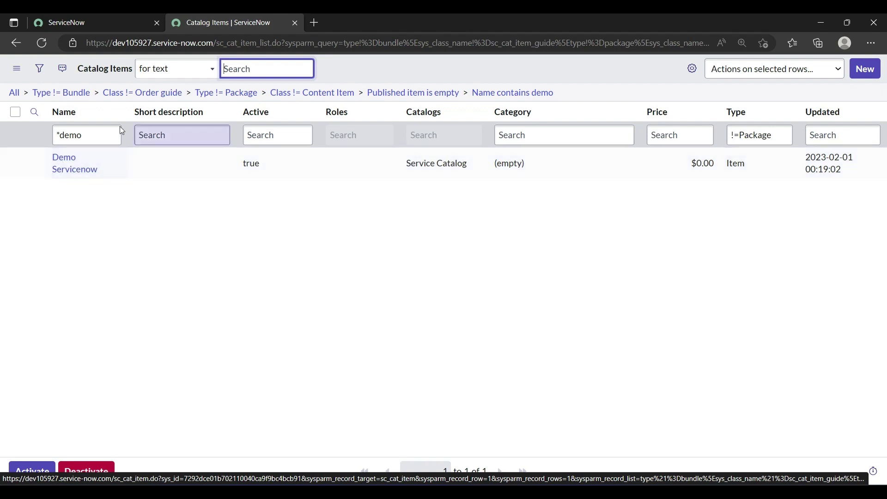
middle_click(63, 168)
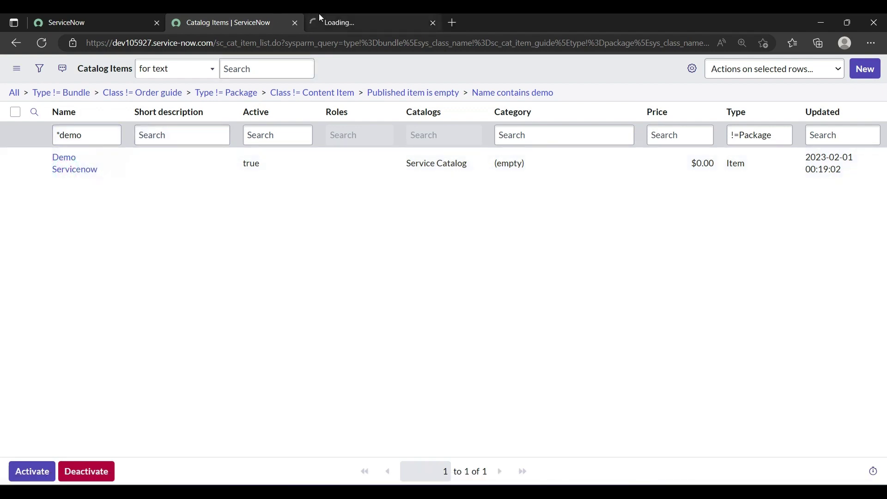
left_click(319, 16)
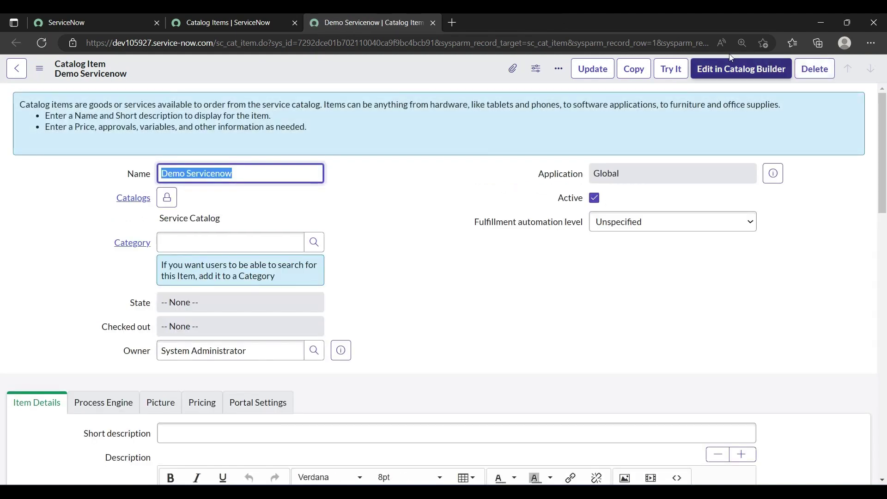
- Duplicate the Demo Servicenow record's browser tab and open the item's Try It order form in the original one
right_click(380, 15)
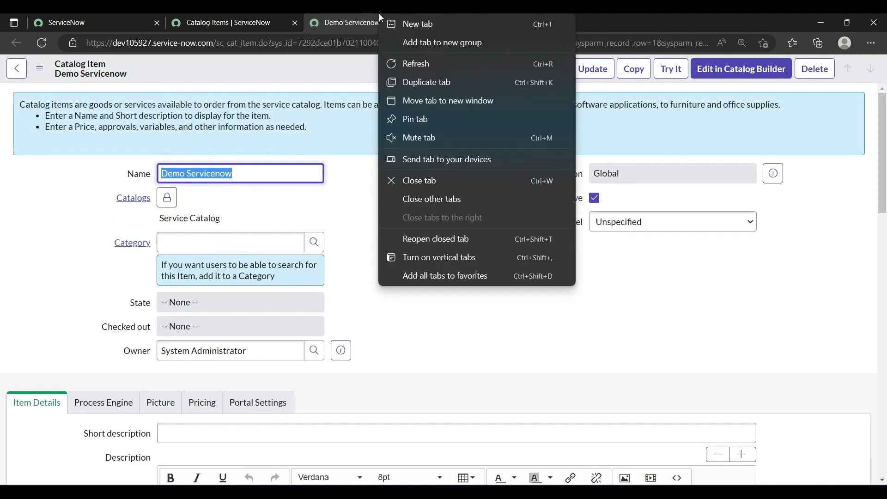
left_click(409, 79)
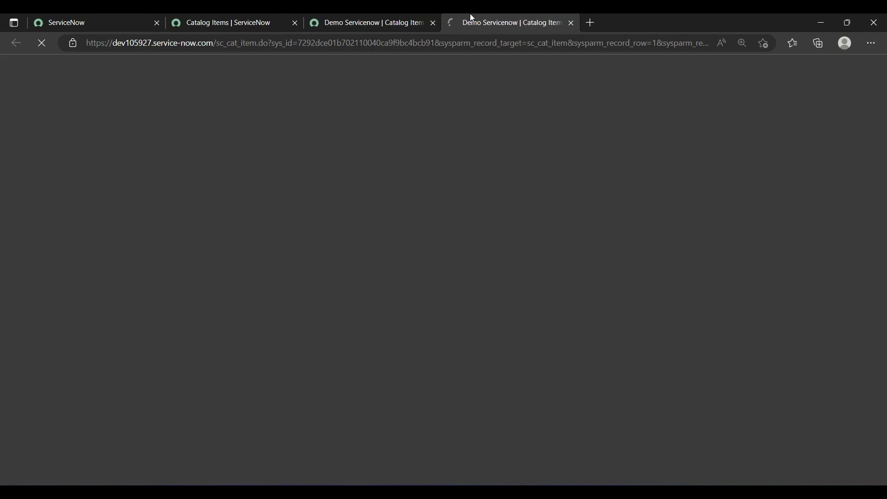
left_click(387, 18)
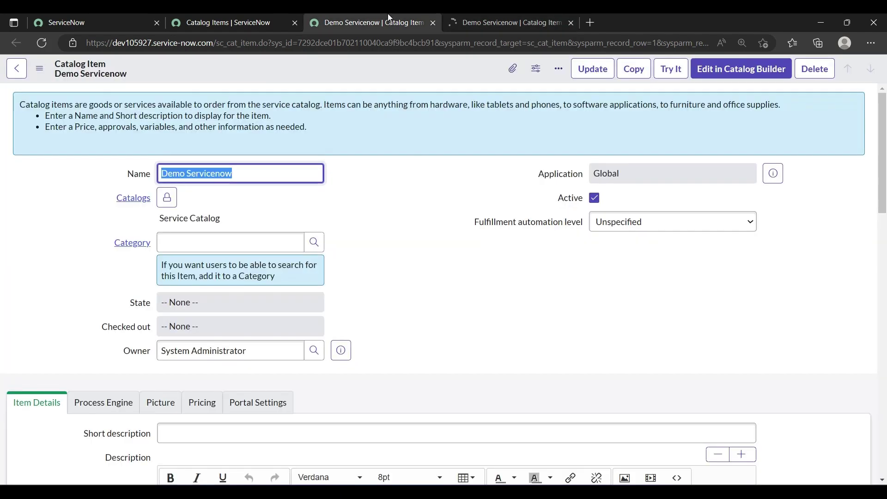
left_click(671, 69)
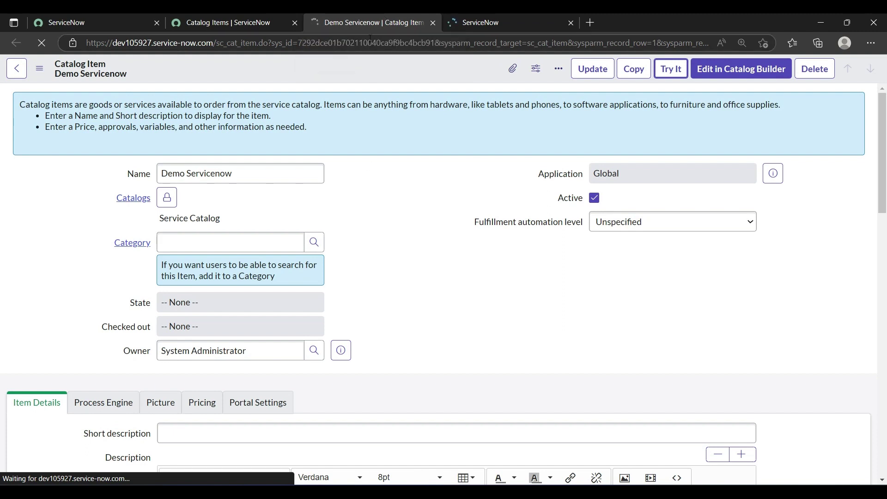
left_click_drag(509, 22, 370, 39)
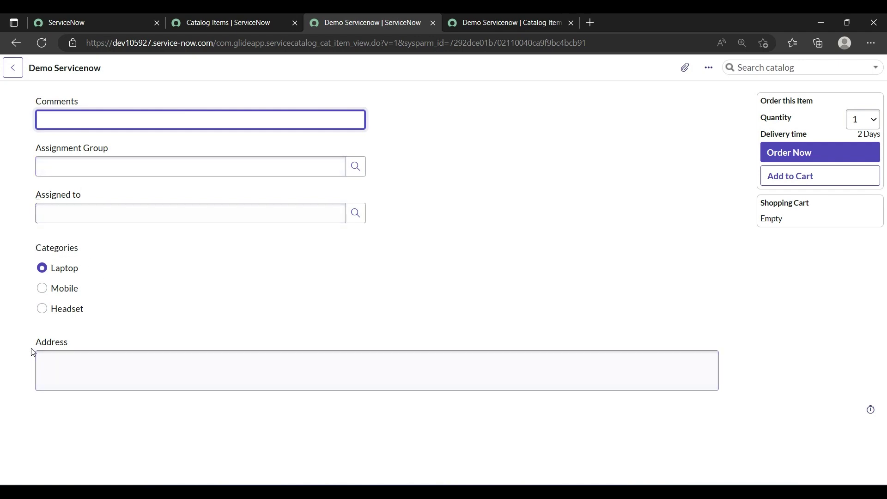
- Examine the Categories choices and the Address field on the Demo Servicenow order form
left_click(52, 372)
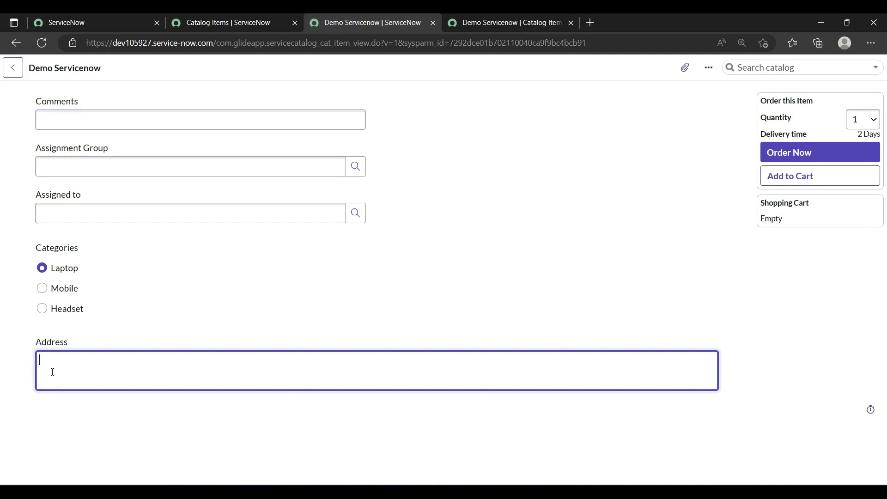
left_click(43, 268)
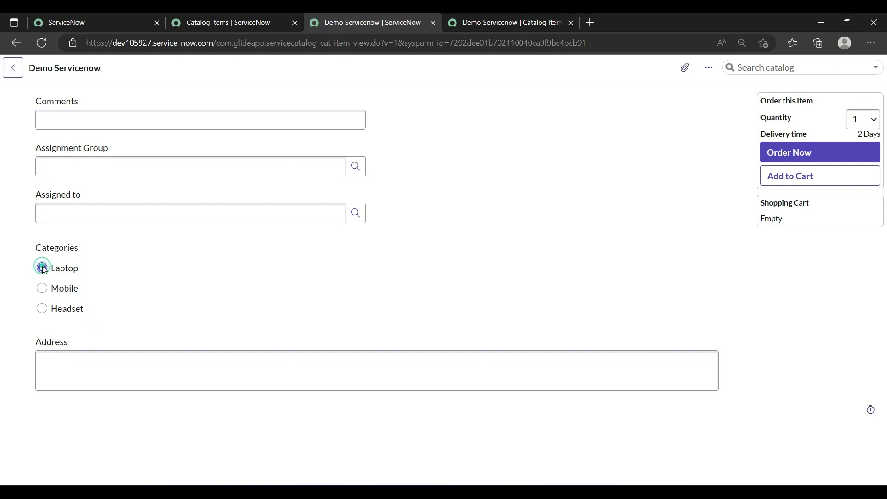
left_click(41, 290)
left_click(41, 267)
left_click(43, 341)
double_click(41, 342)
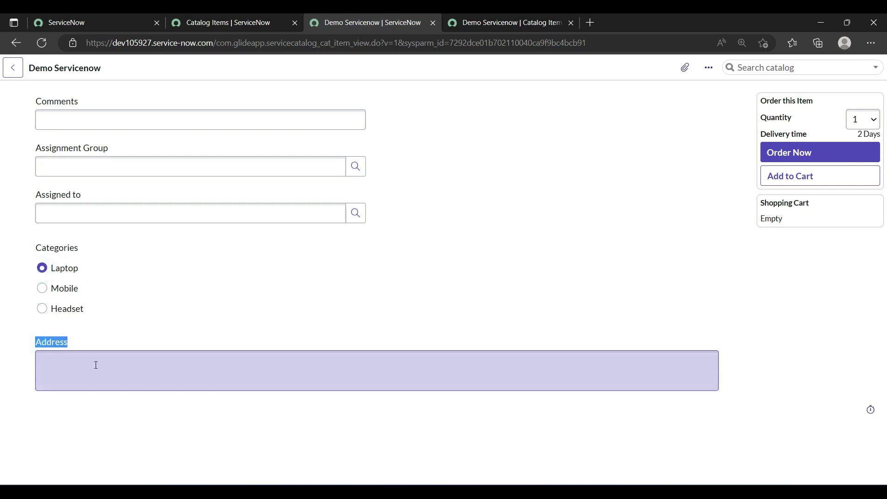
left_click(45, 293)
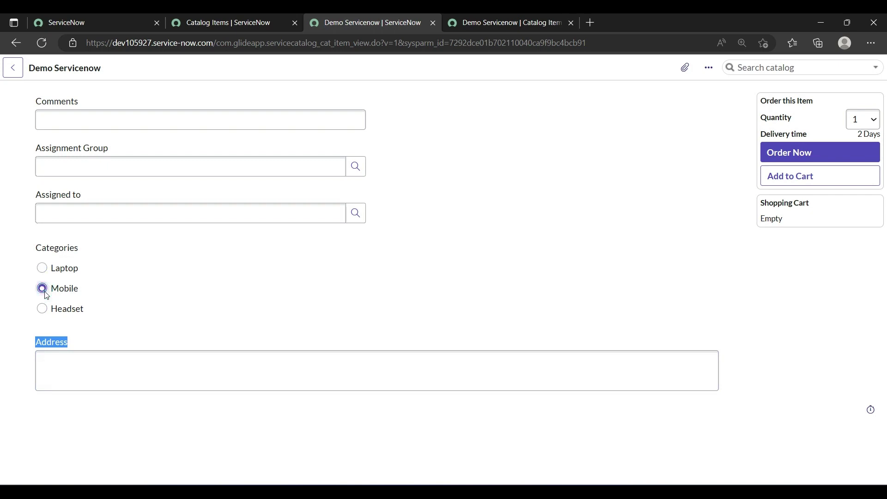
left_click_drag(31, 247, 105, 245)
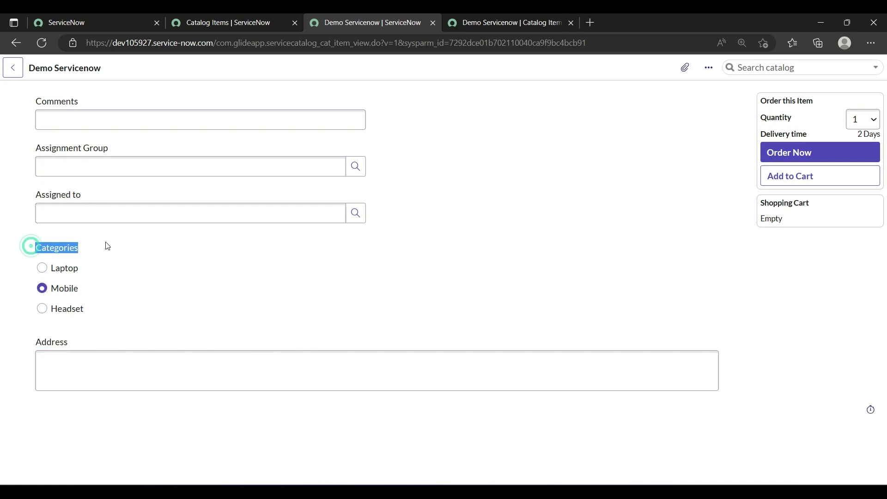
left_click_drag(32, 340, 127, 417)
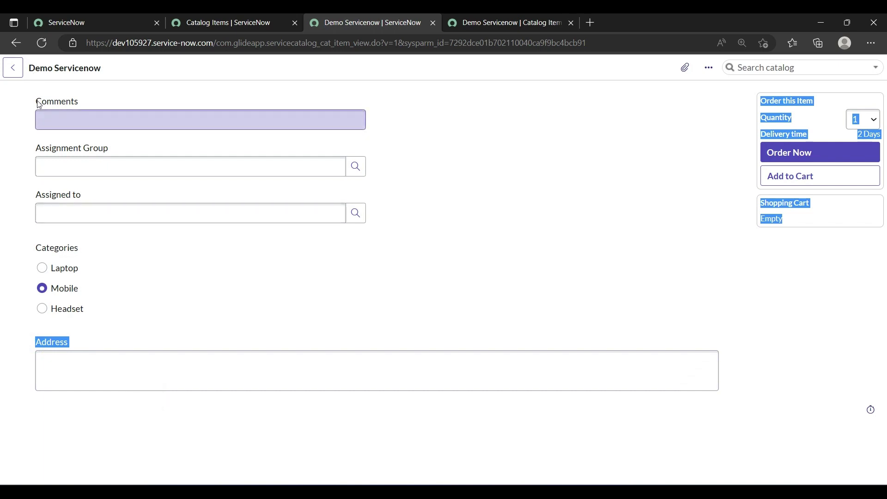
- Return to the Demo Servicenow catalog item record and start a new Catalog UI Policy for it
left_click_drag(506, 22, 319, 18)
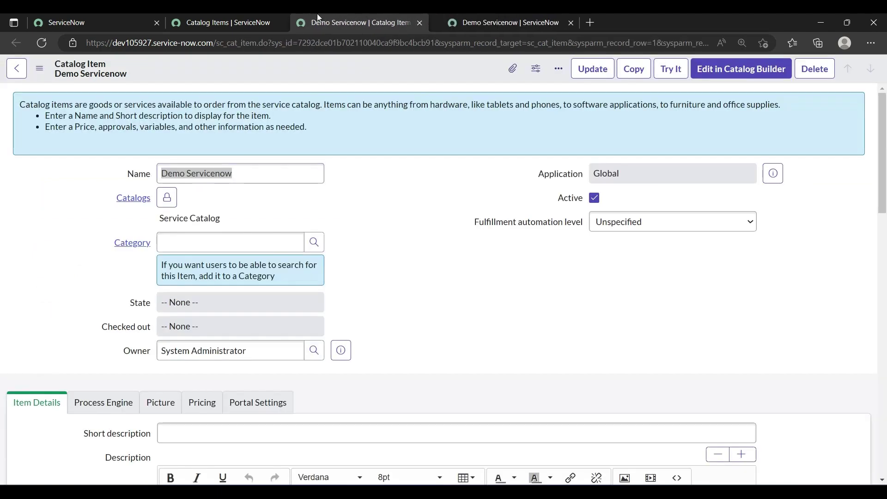
left_click(386, 244)
scroll(388, 244, "down", 5)
scroll(387, 244, "down", 12)
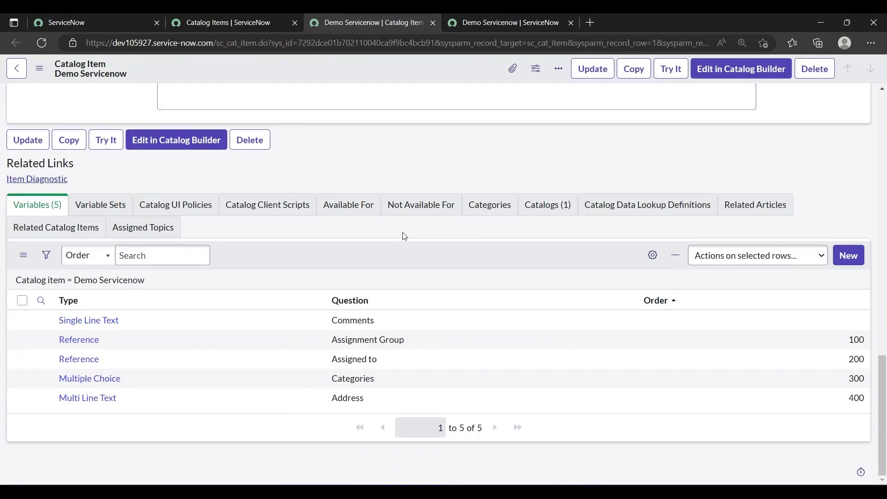
left_click(205, 203)
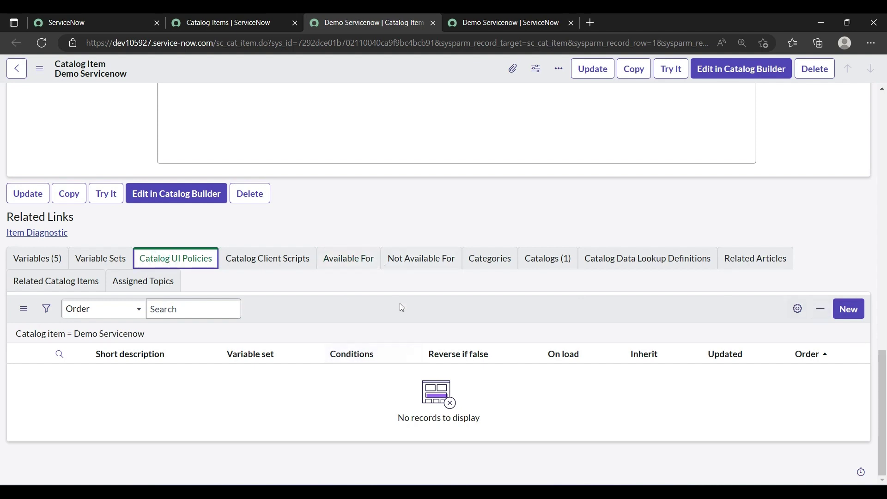
left_click(854, 313)
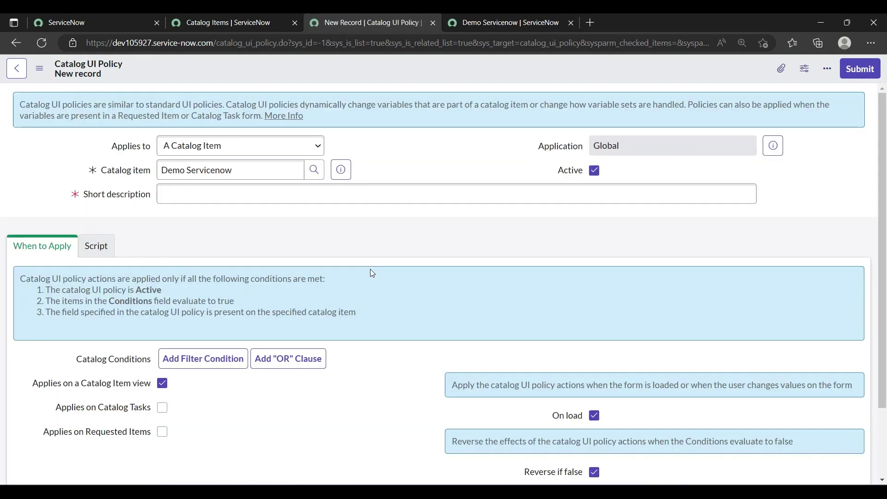
- Add a catalog condition to the new policy based on the categories variable
scroll(268, 414, "down", 2)
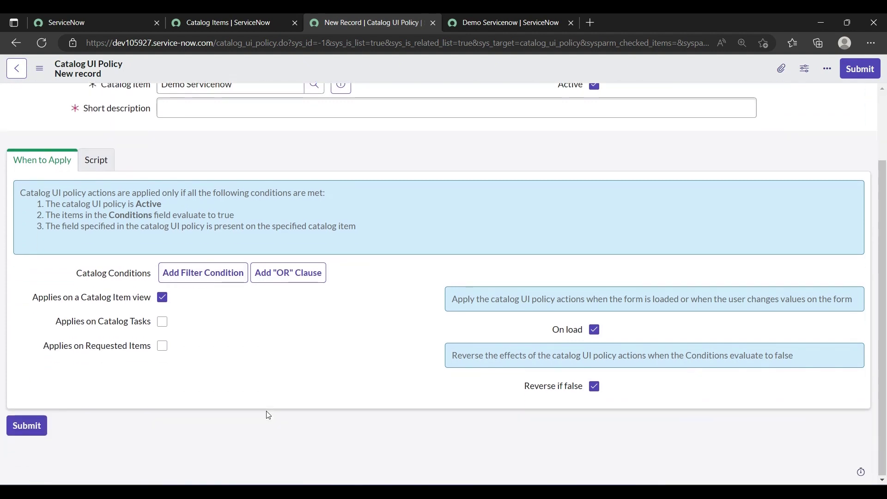
left_click(215, 276)
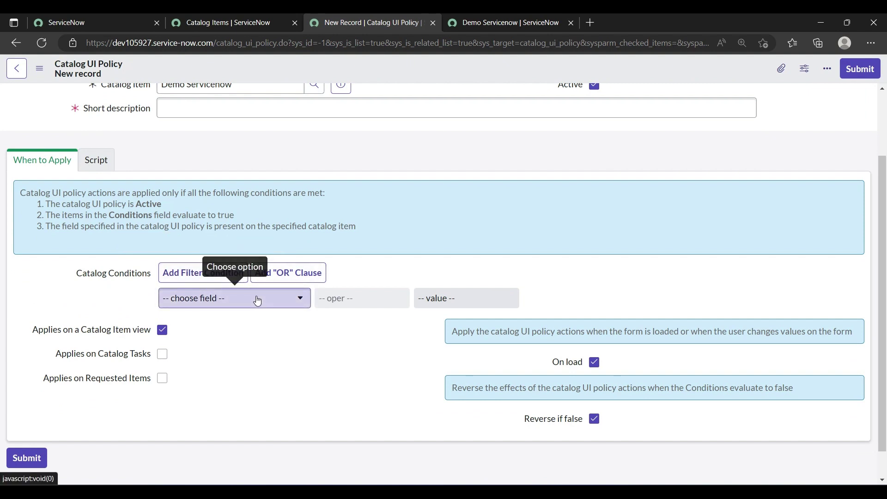
left_click(507, 17)
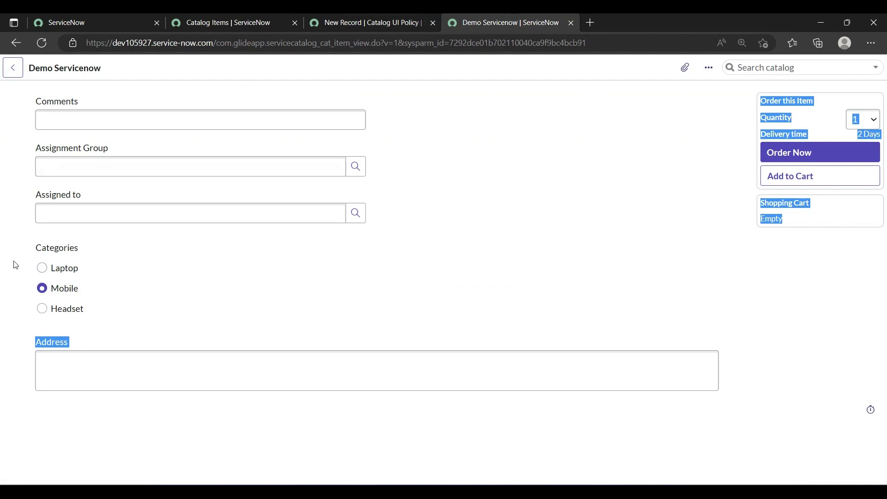
left_click(396, 14)
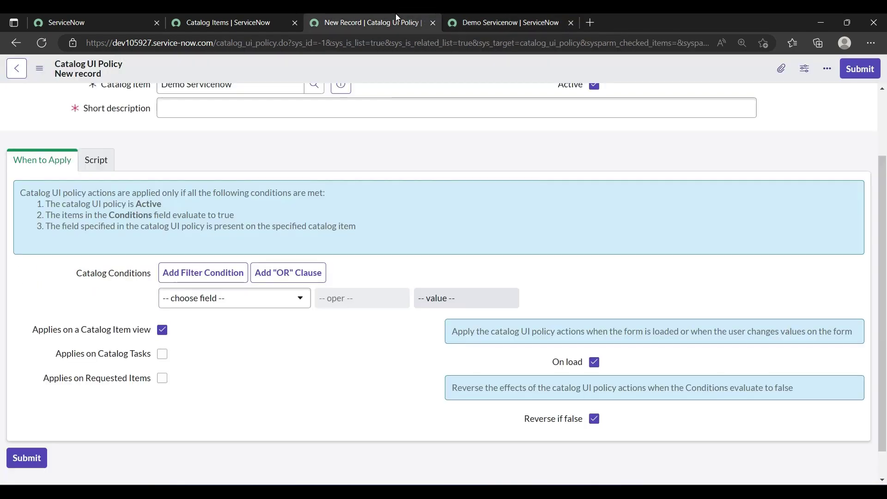
left_click(246, 299)
type("catego")
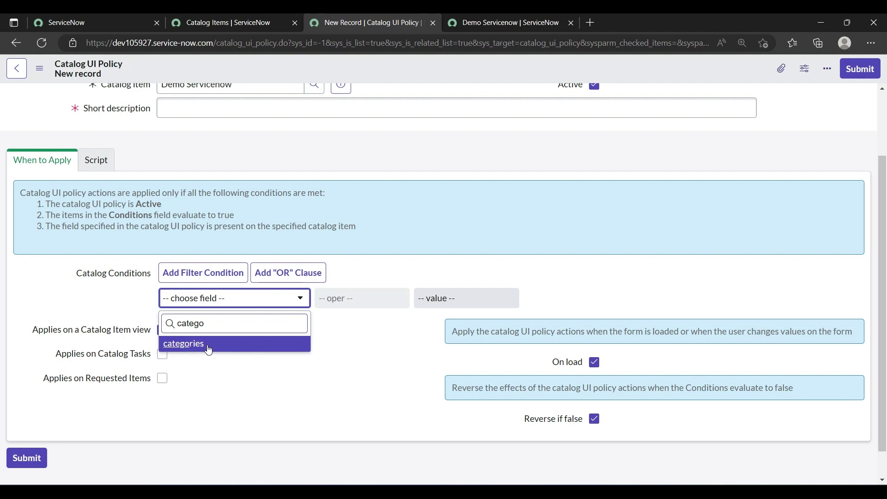
left_click(208, 348)
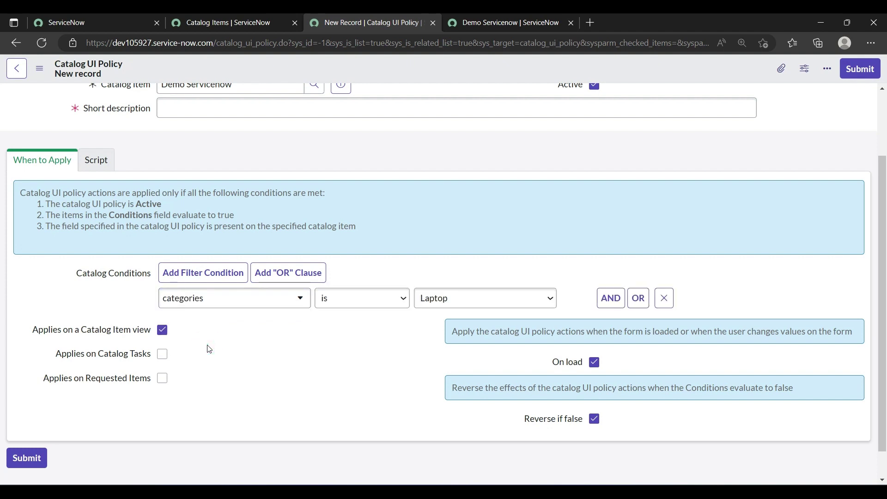
- Set the categories condition to "is one of" with Laptop, Mobile and Headset selected
left_click(400, 307)
left_click(340, 341)
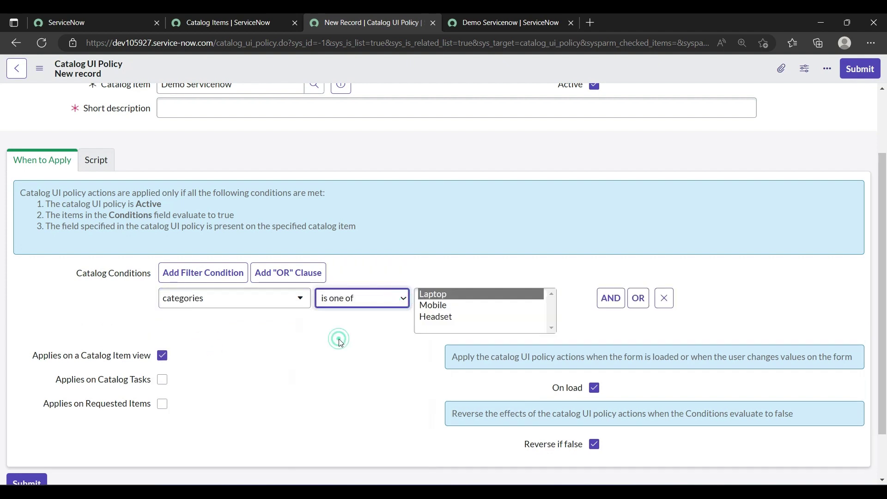
left_click(432, 306)
left_click(430, 298)
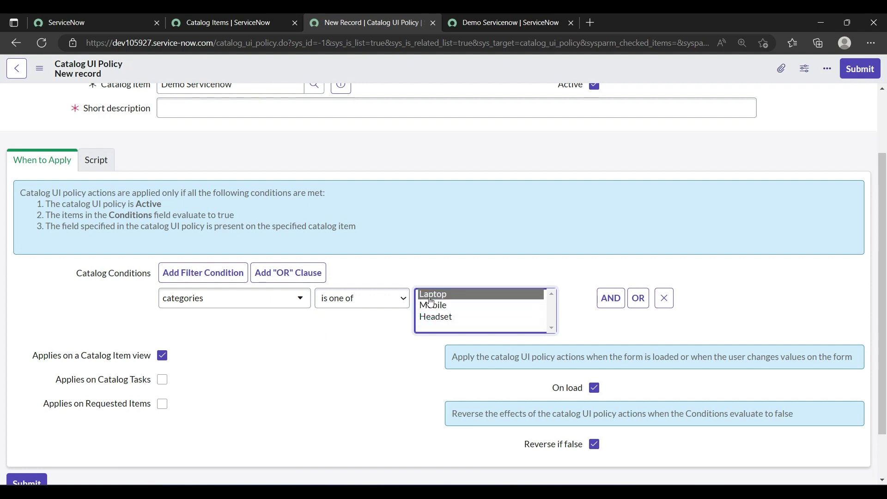
left_click(432, 305, "ctrl")
left_click(439, 317, "ctrl")
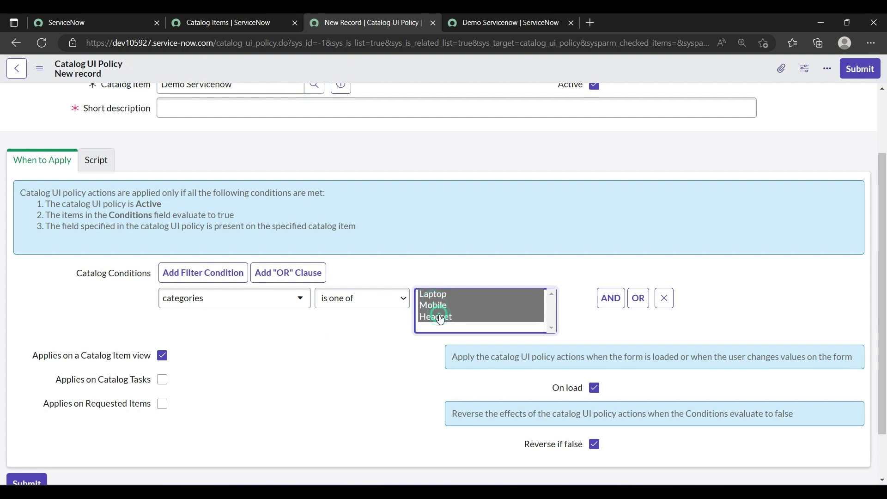
left_click(278, 393)
- Try to save the policy and fill in its mandatory short description with "Visibility of Address field"
scroll(277, 392, "down", 2)
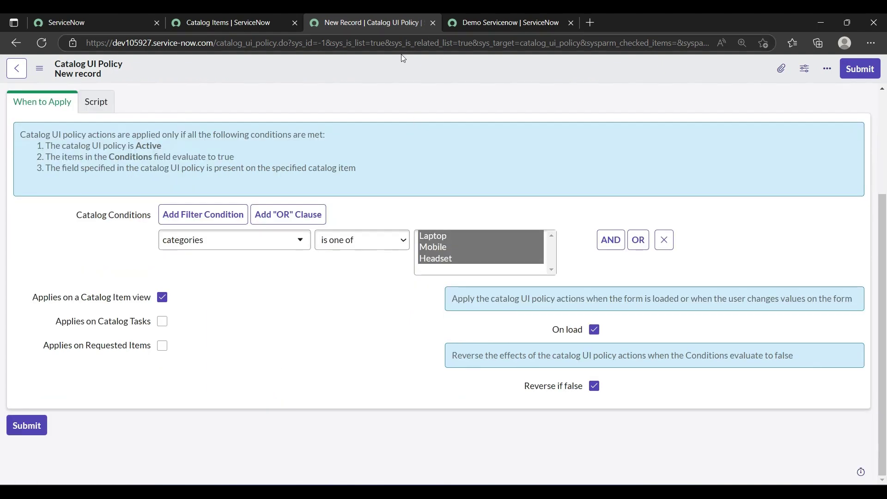
right_click(391, 63)
left_click(411, 72)
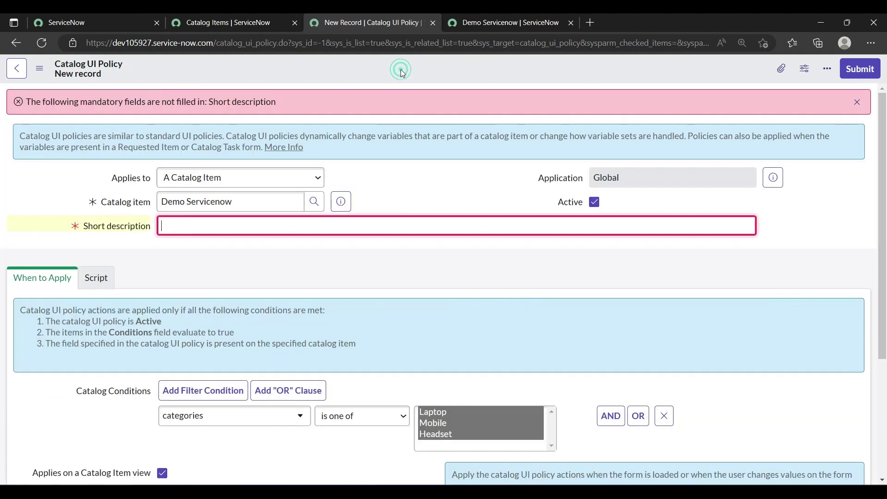
type("Visibil")
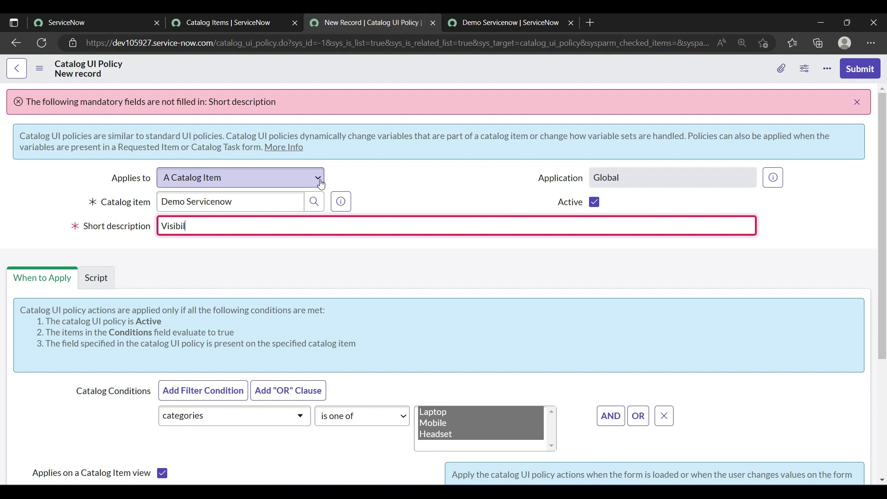
type("ity of Address field")
left_click(403, 69)
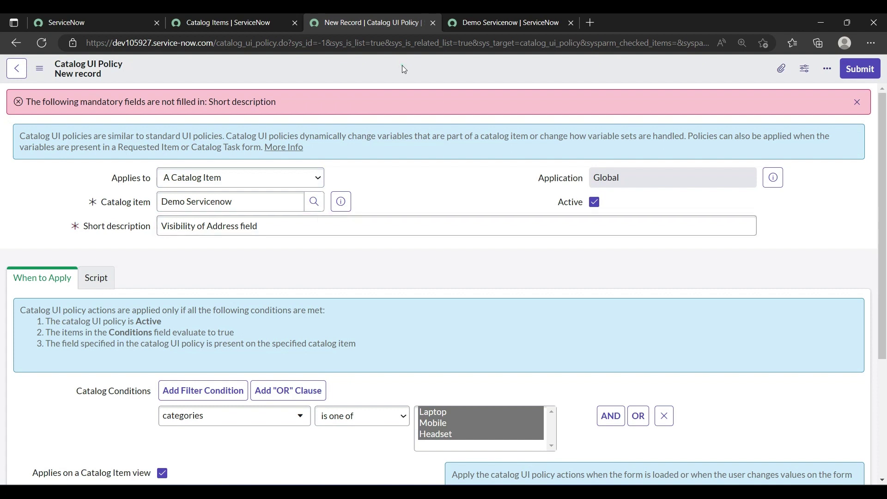
- Save the new Catalog UI Policy and enable Run scripts for it
right_click(406, 68)
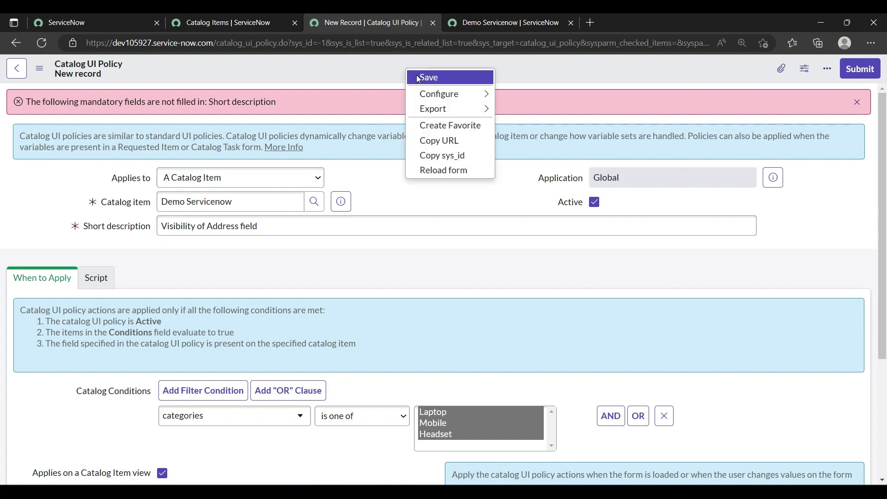
left_click(416, 76)
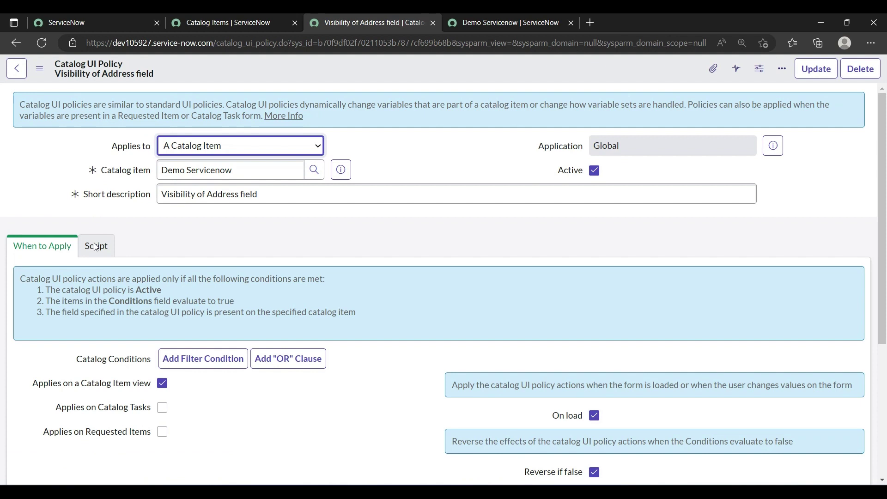
left_click(97, 246)
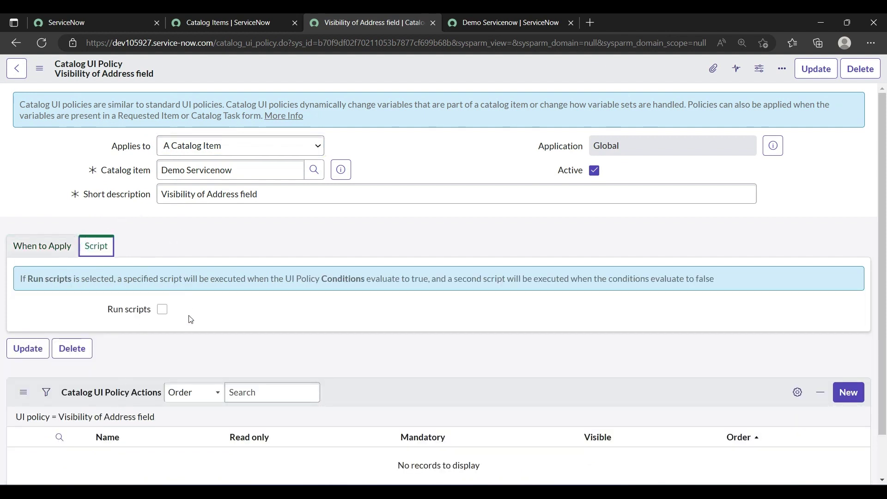
scroll(190, 317, "down", 1)
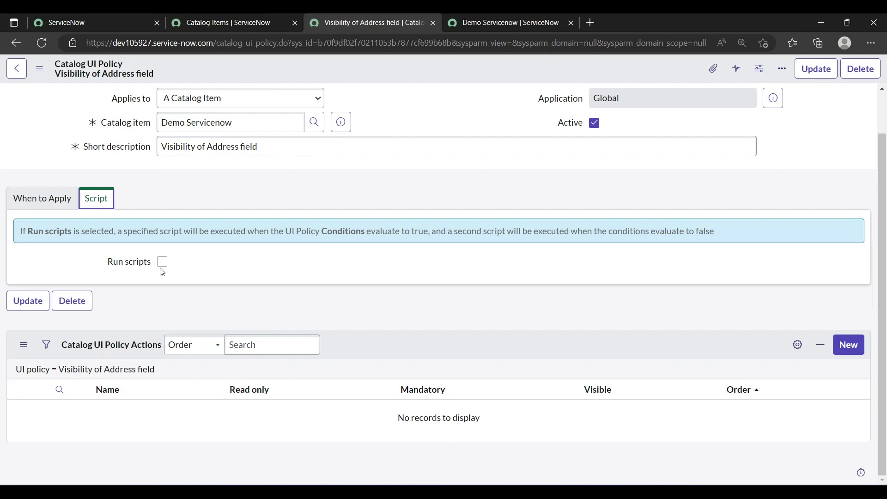
left_click(163, 267)
left_click(163, 267)
left_click(163, 266)
left_click(164, 266)
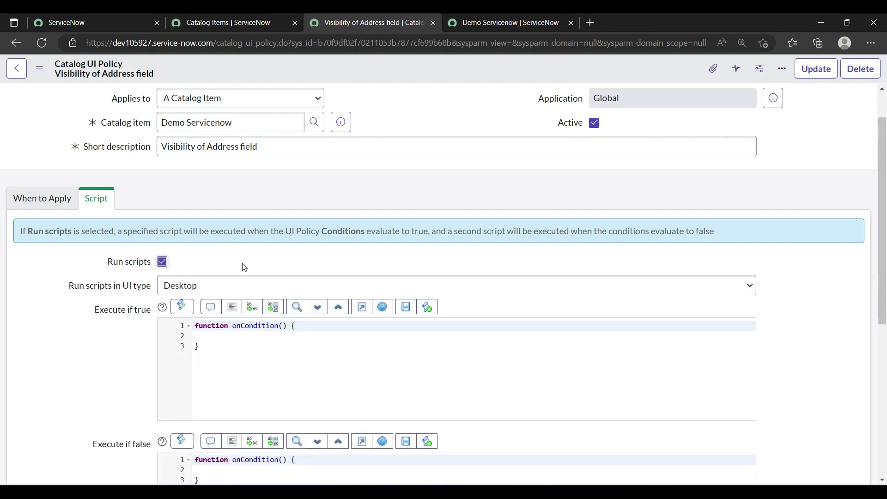
- Add g_form.addInfoMessage("Please fill the address"); inside the onCondition function of the Execute if true script
scroll(116, 346, "down", 2)
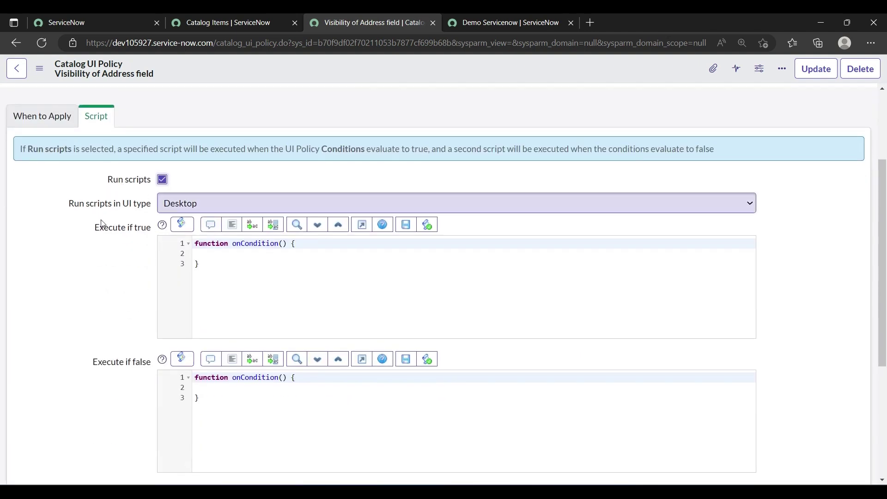
mouse_move(101, 236)
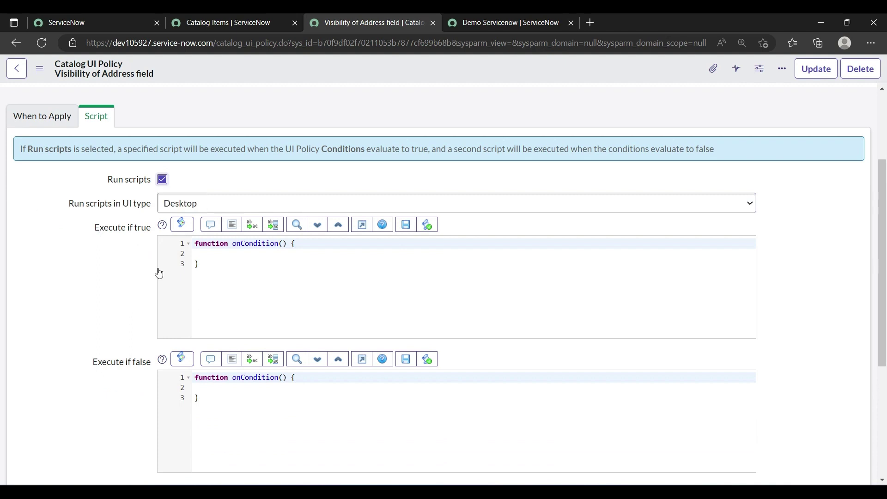
left_click(242, 261)
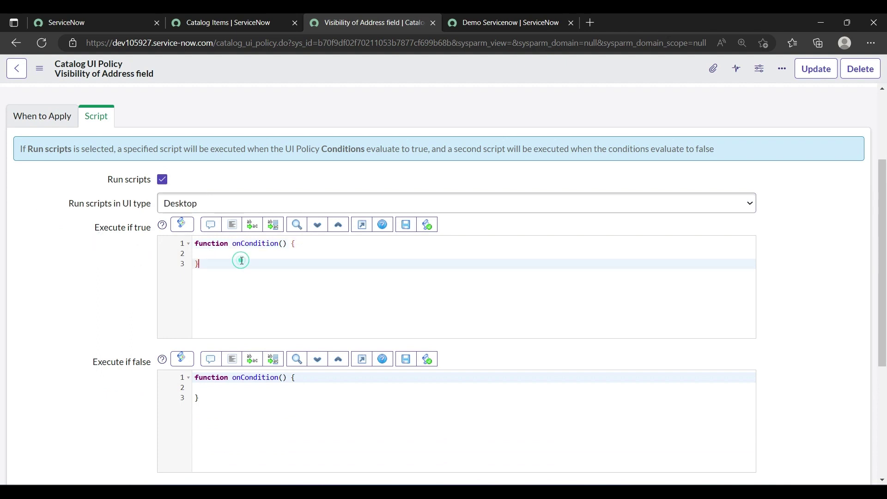
left_click(256, 256)
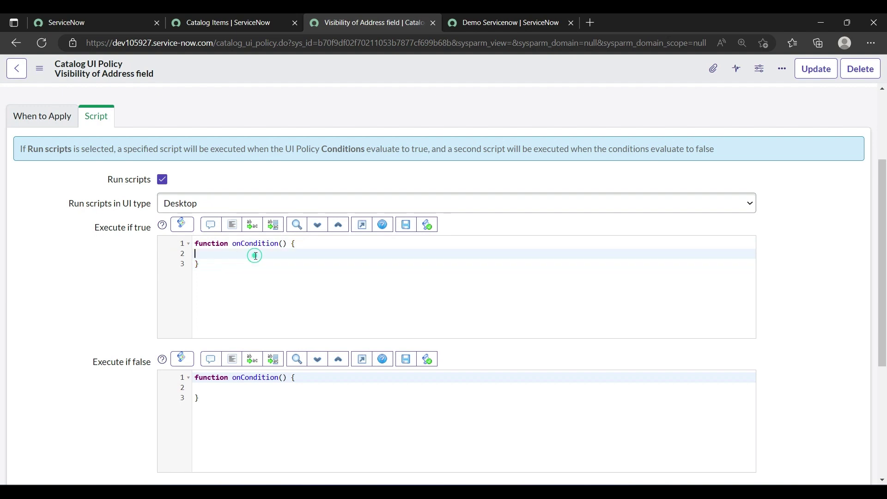
scroll(256, 256, "down", 2)
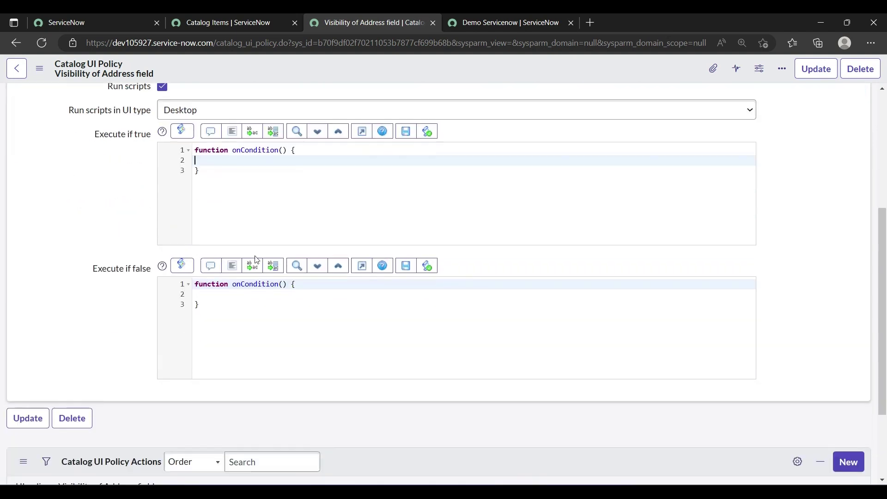
left_click_drag(91, 268, 150, 284)
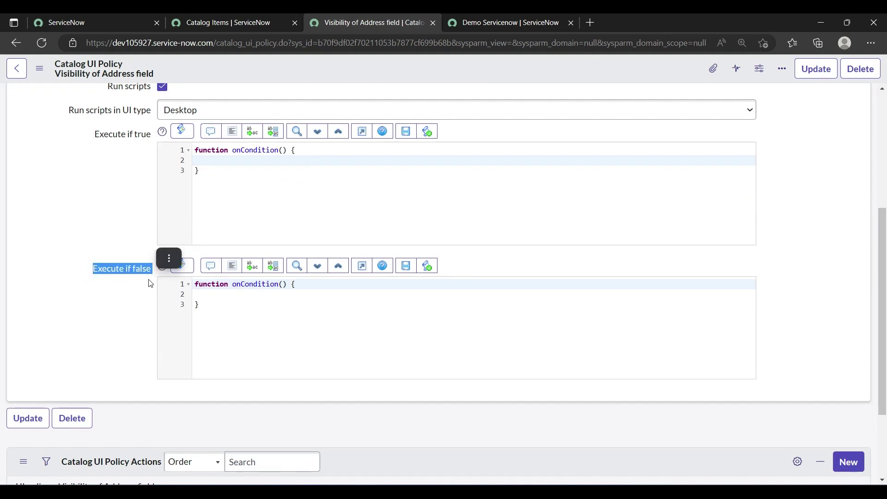
left_click(262, 163)
type("G-form.")
key("BackSpace")
key("BackSpace")
key("BackSpace")
key("BackSpace")
key("BackSpace")
key("BackSpace")
key("BackSpace")
type("g")
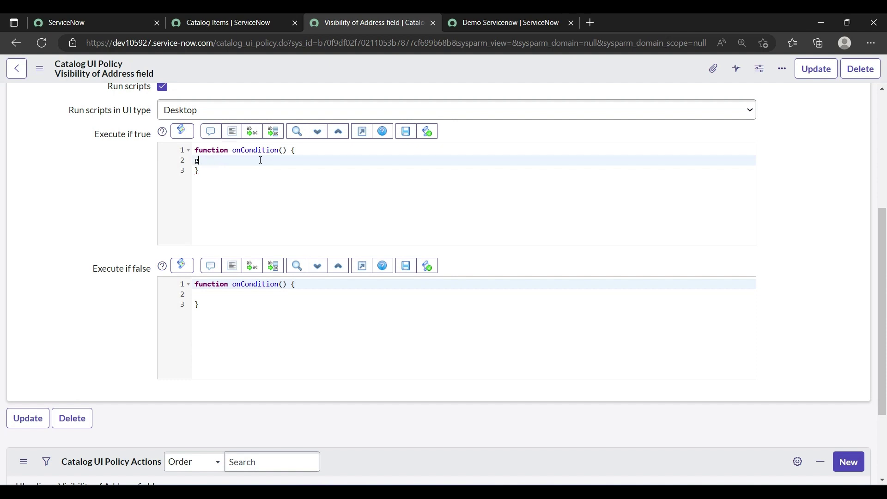
type("_form.")
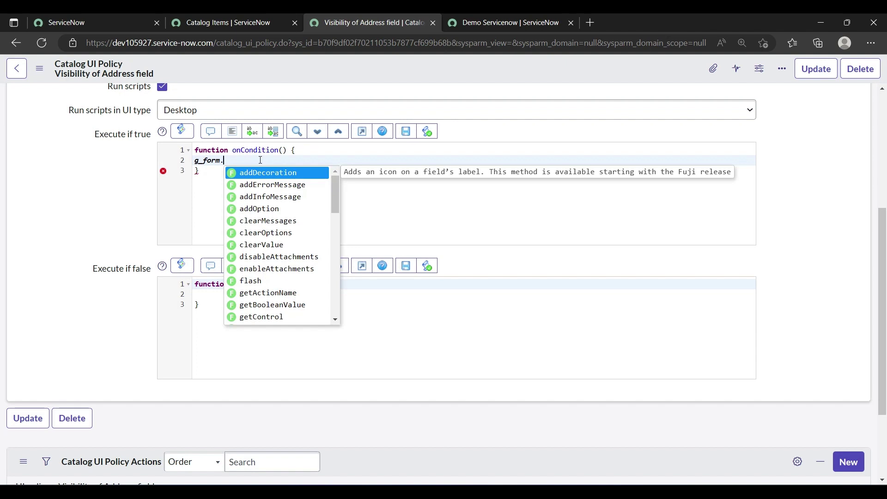
left_click(262, 196)
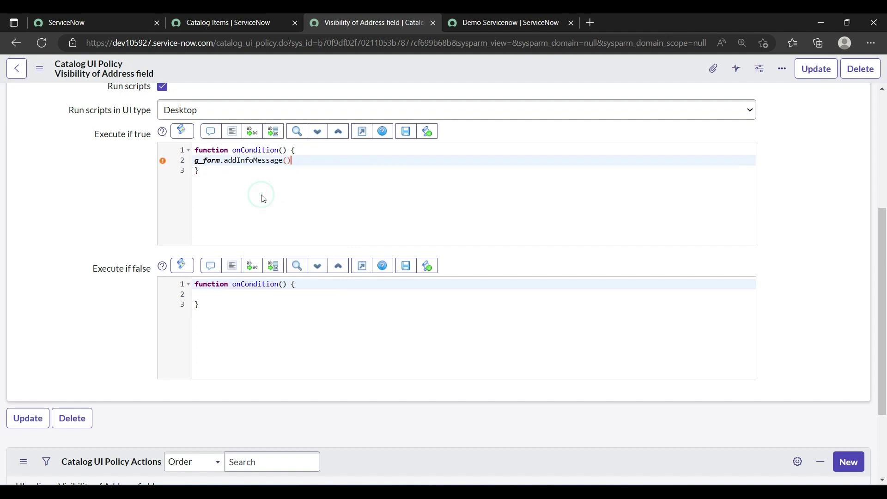
type("\"Please fill the address\")")
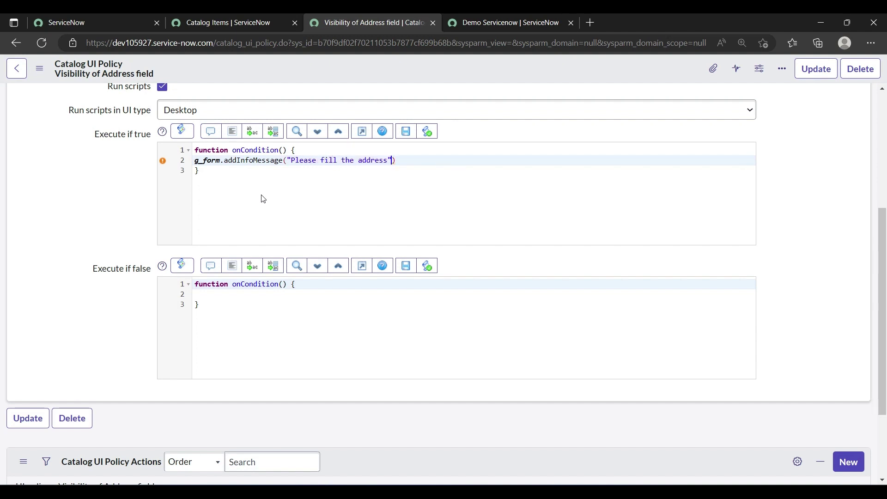
type(";")
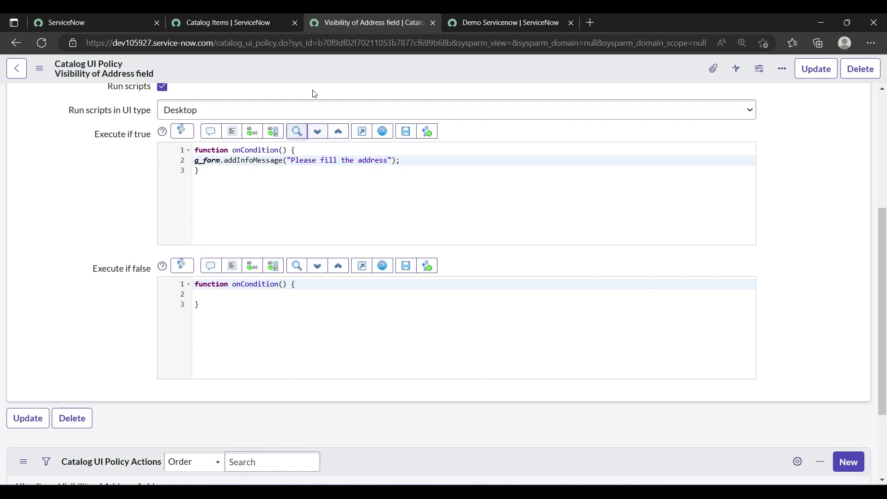
- Save the policy with its script and start a new Catalog UI Policy Action for it
right_click(308, 75)
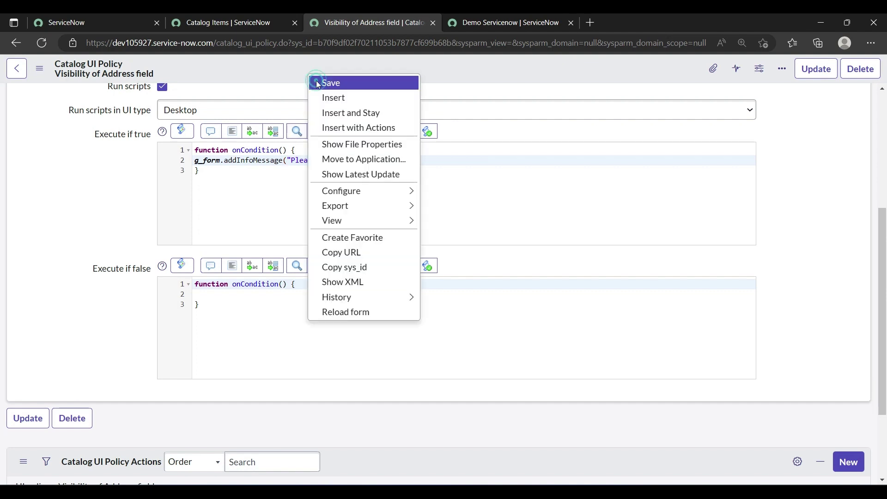
left_click(322, 84)
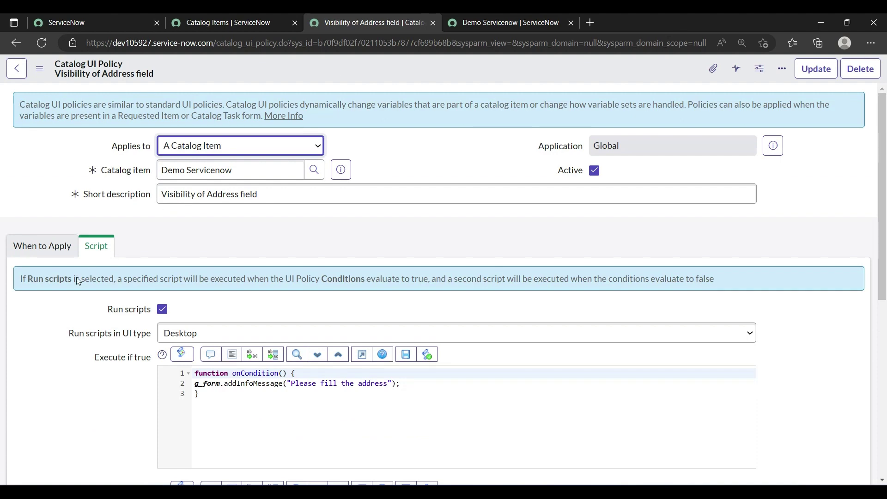
scroll(78, 273, "down", 3)
left_click(50, 109)
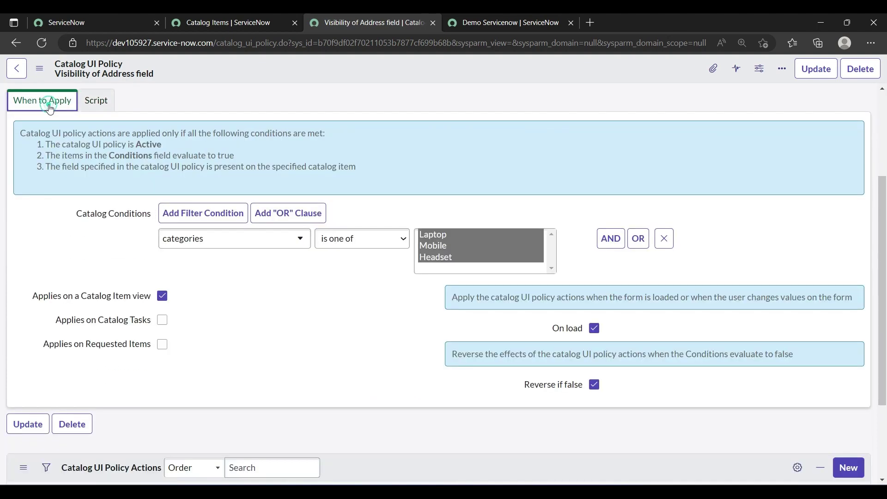
scroll(114, 245, "down", 3)
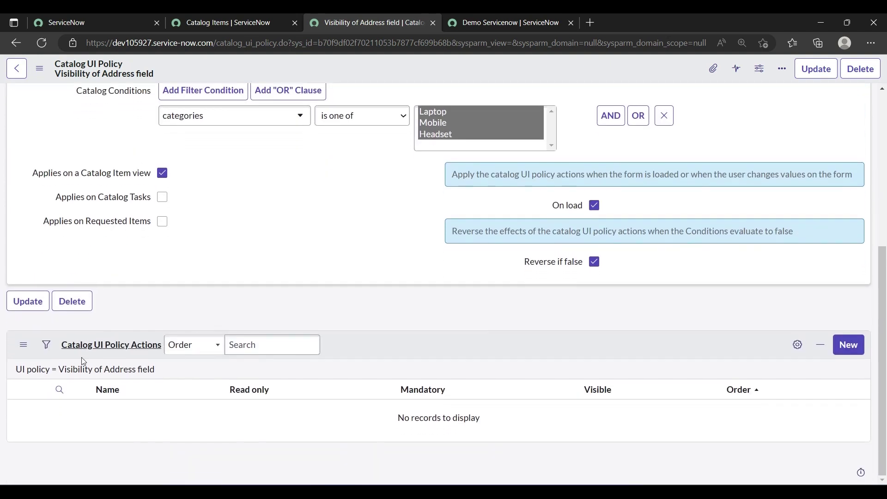
left_click(846, 351)
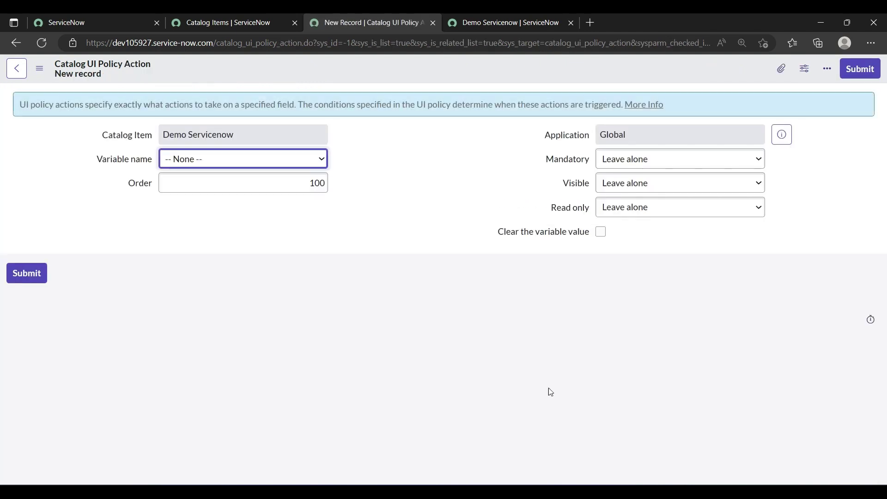
- Set the policy action's variable to address with Mandatory True and Visible True, and save the action
left_click(305, 160)
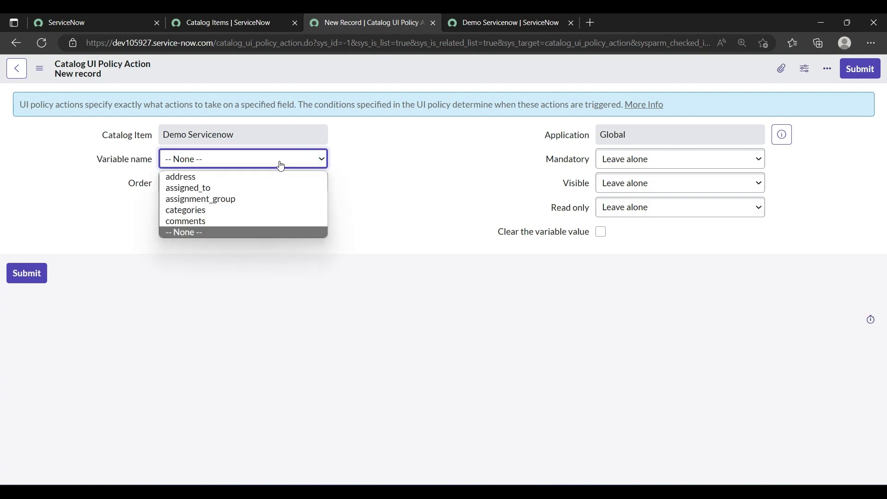
left_click(202, 182)
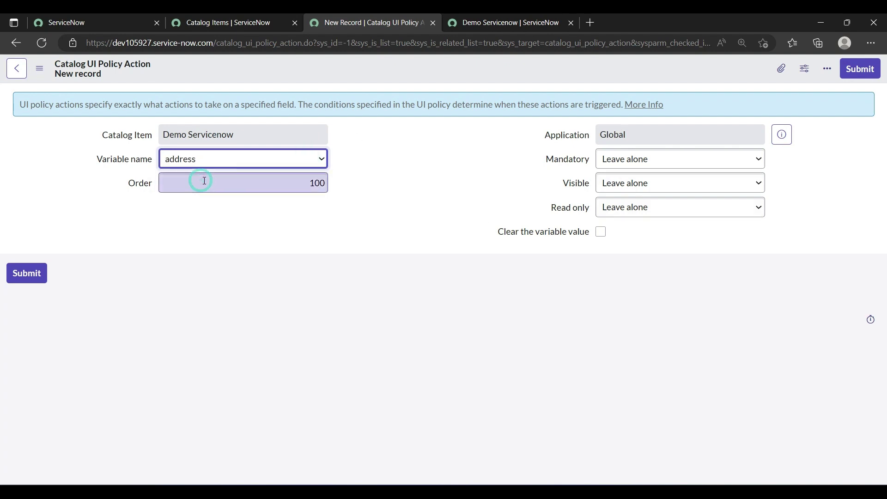
left_click(611, 165)
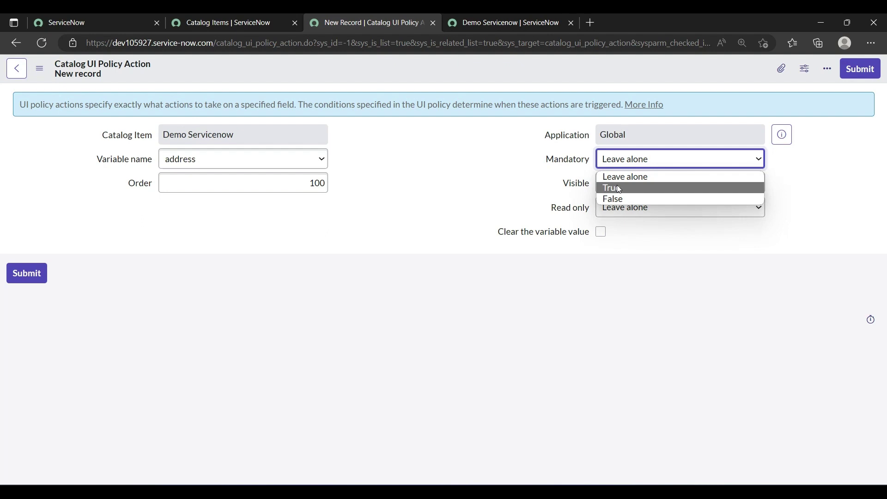
left_click(617, 187)
left_click(617, 184)
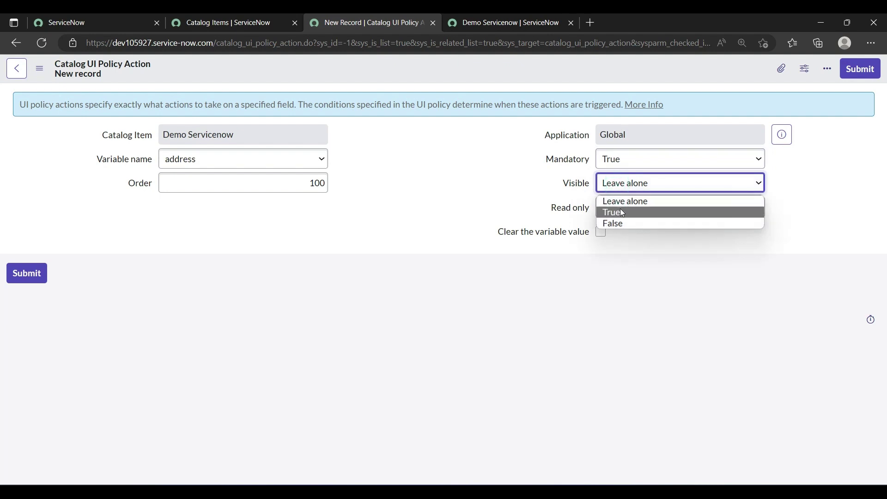
left_click(622, 212)
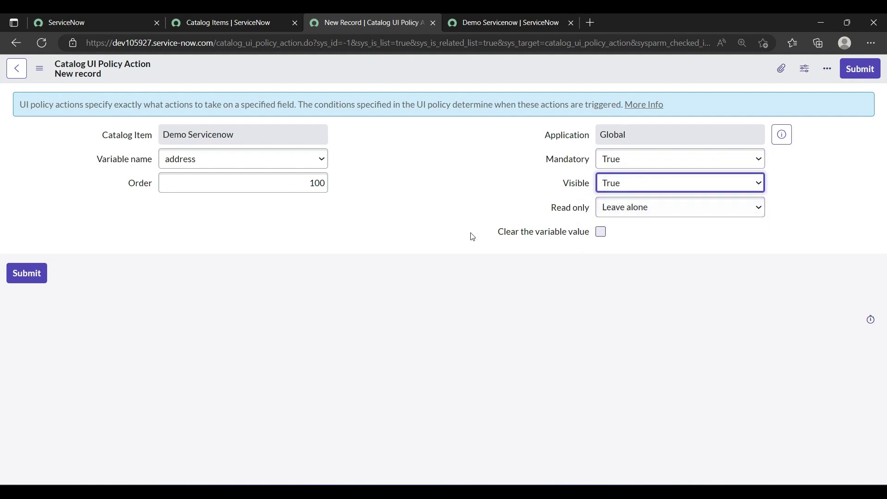
right_click(465, 73)
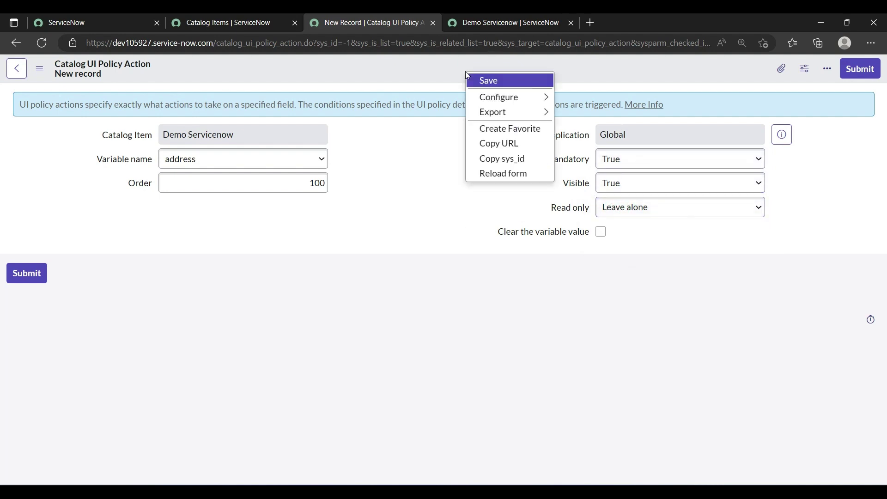
left_click(443, 181)
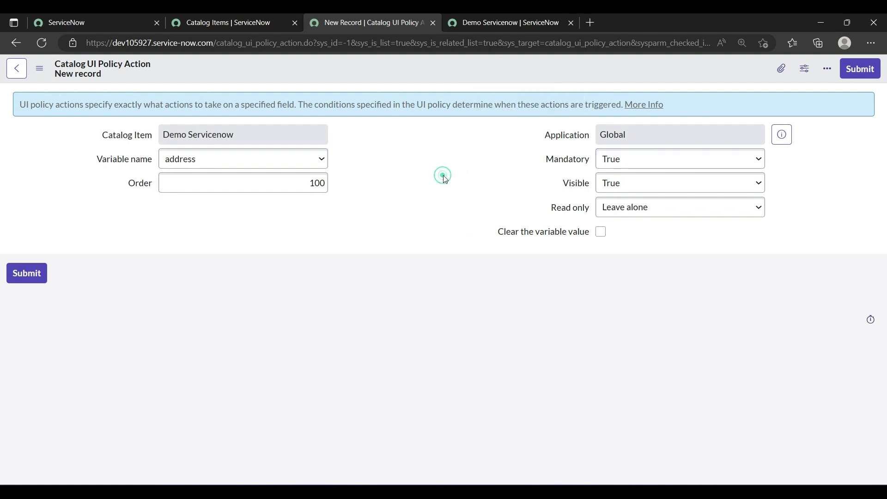
right_click(427, 65)
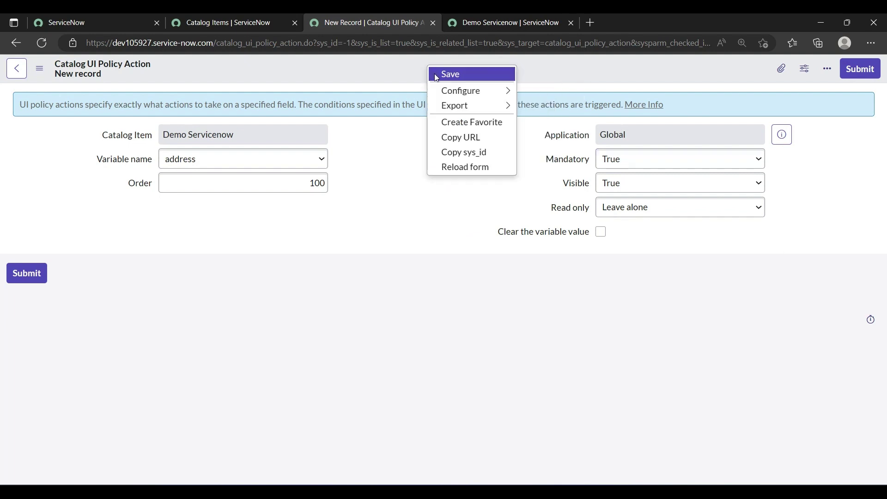
left_click(435, 75)
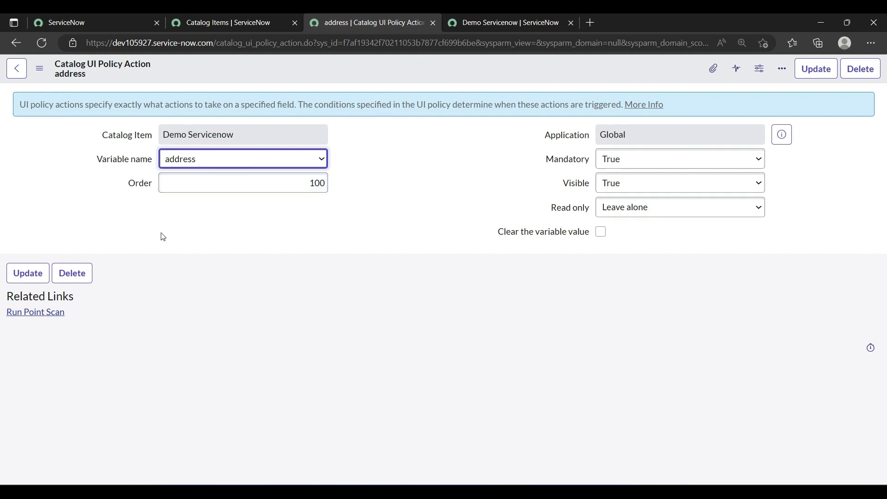
- Open the Demo Servicenow catalog item record from the Catalog Items list in a separate browser tab
left_click(257, 22)
middle_click(67, 167)
left_click(336, 17)
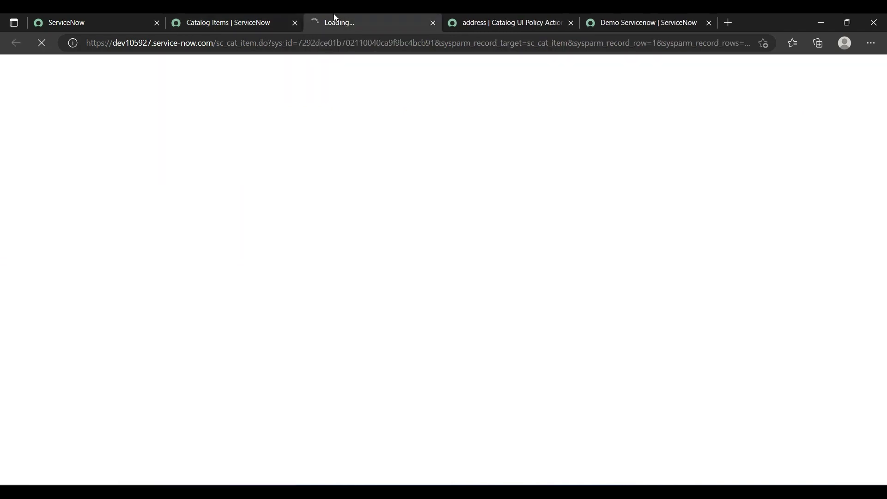
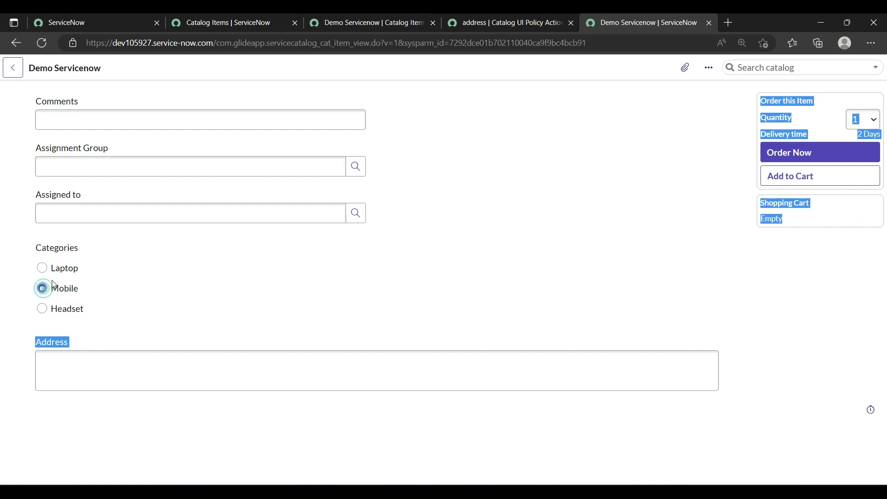
- Show the Demo Servicenow item's variables and open the Address variable record in a separate browser tab
left_click(371, 17)
scroll(376, 245, "down", 2)
scroll(375, 245, "down", 12)
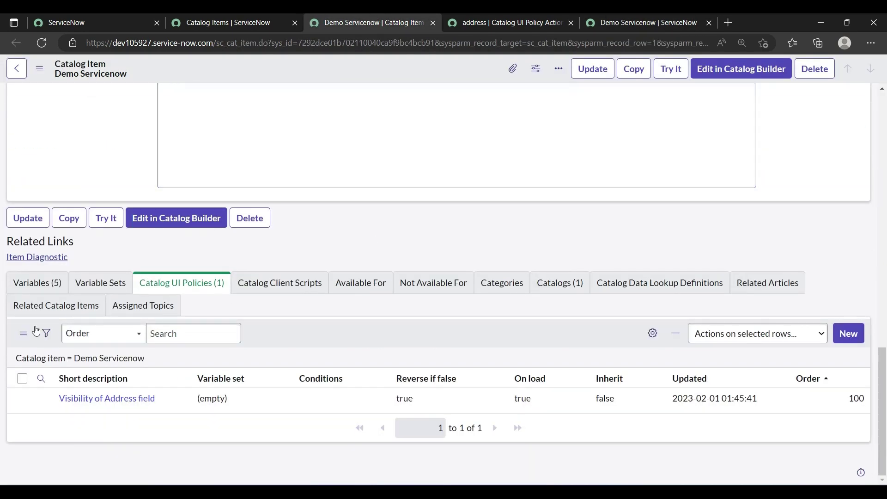
left_click(34, 283)
scroll(106, 419, "down", 2)
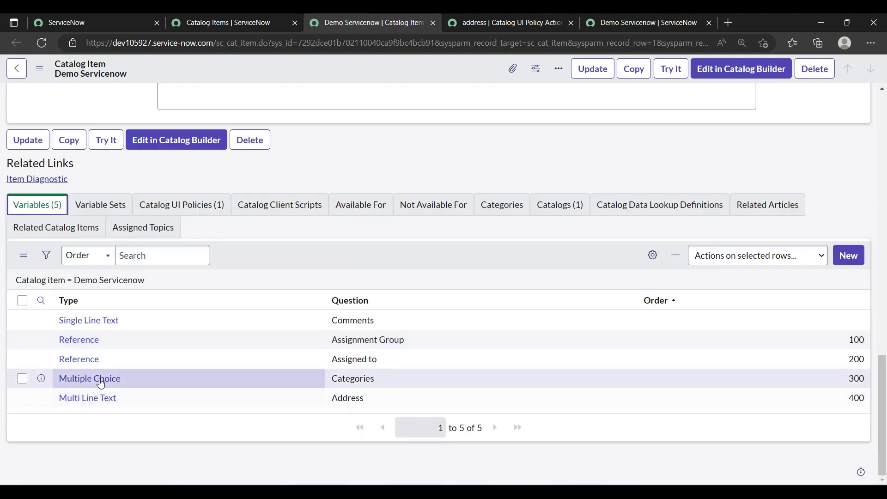
middle_click(76, 399)
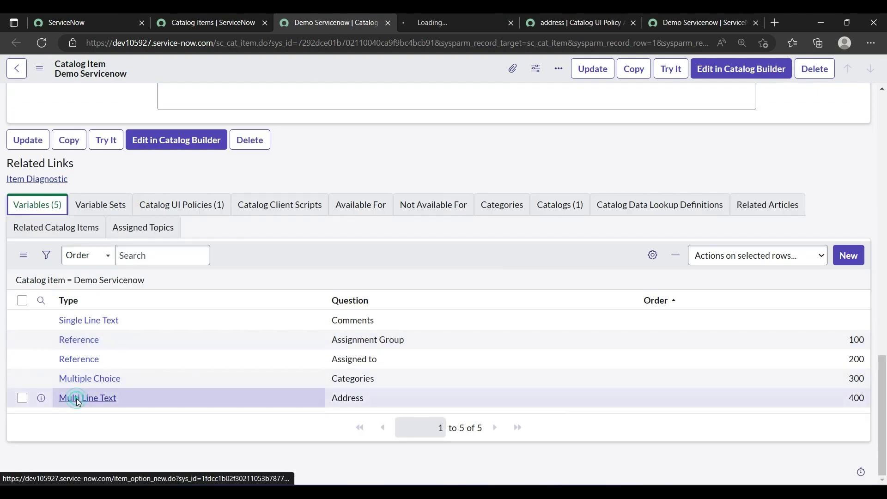
- Examine the Address variable's annotation, type specifications, default value, permission, availability and question settings
left_click(467, 16)
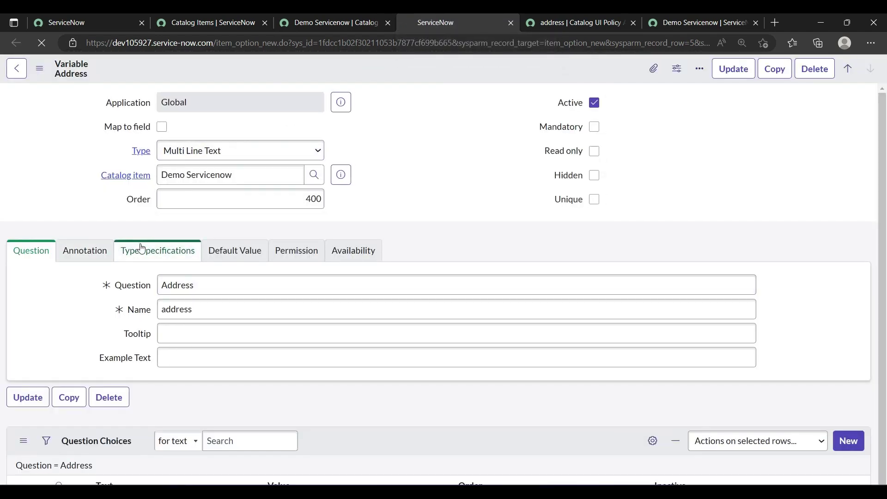
left_click(152, 231)
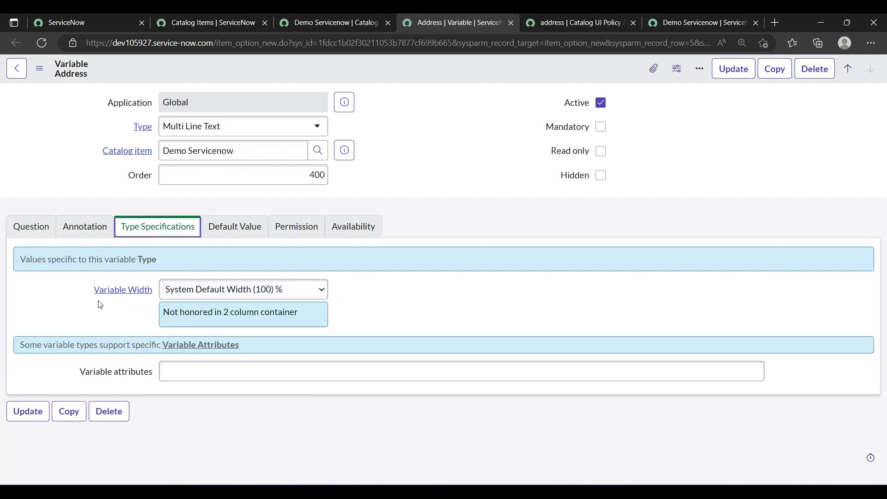
left_click(221, 228)
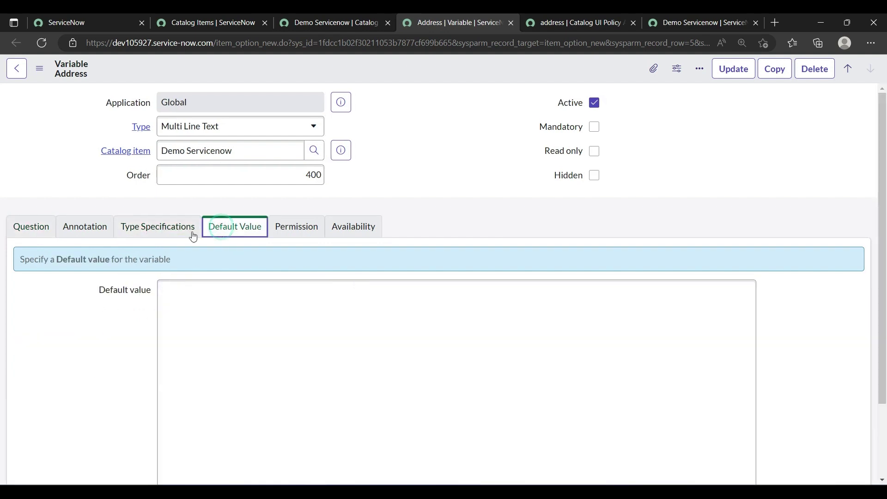
left_click(97, 226)
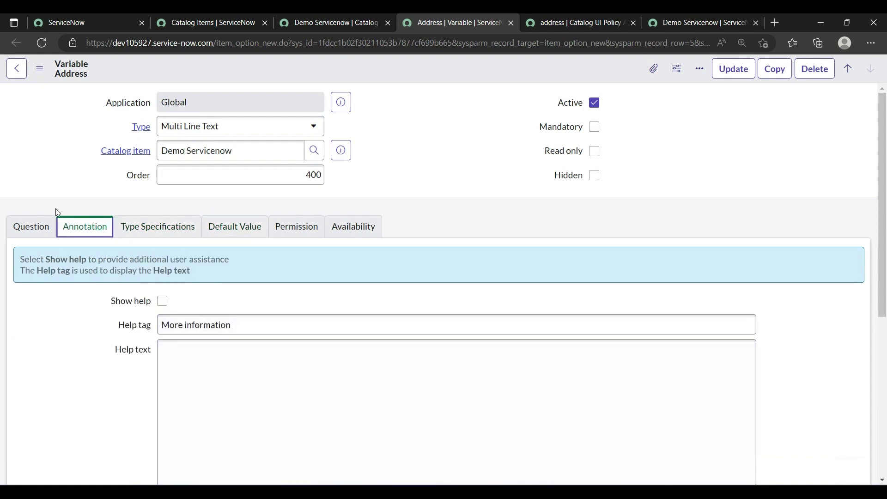
left_click(32, 226)
left_click(143, 228)
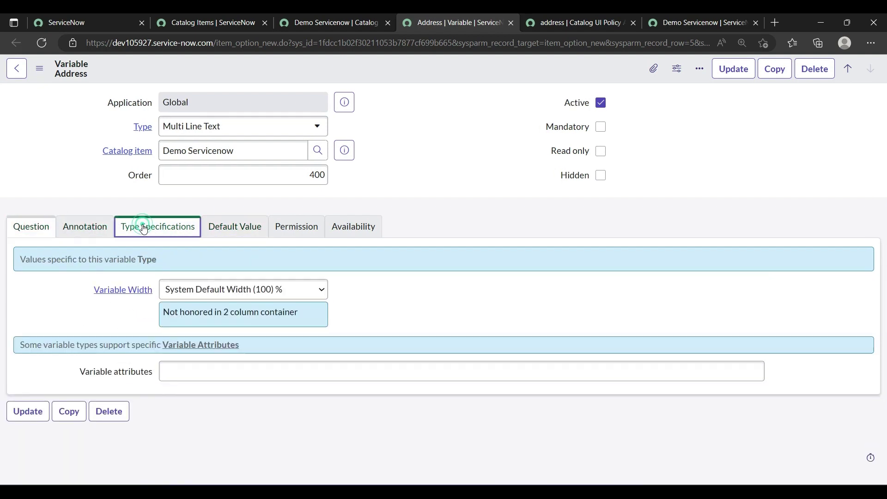
left_click(234, 291)
left_click(235, 295)
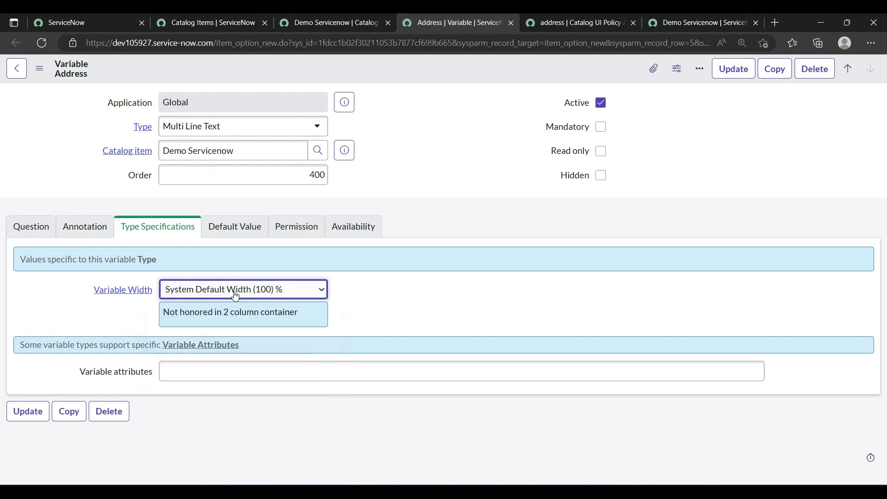
left_click(238, 226)
left_click(285, 229)
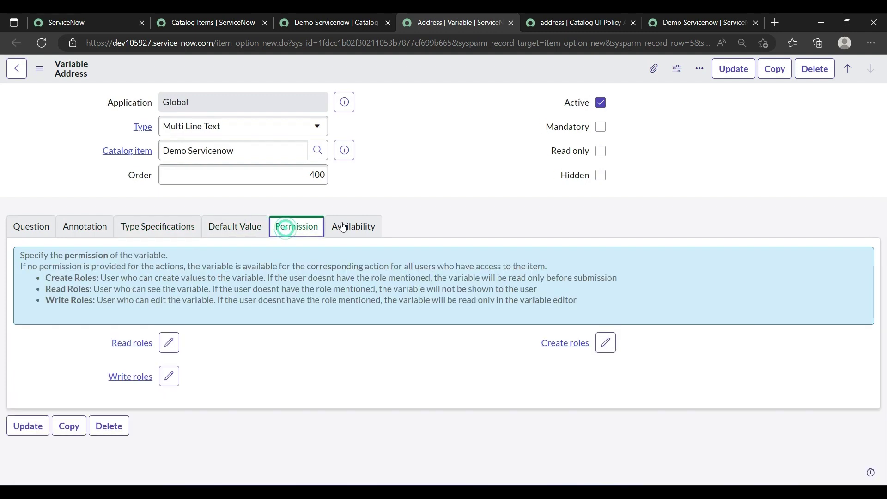
left_click(343, 227)
left_click(29, 232)
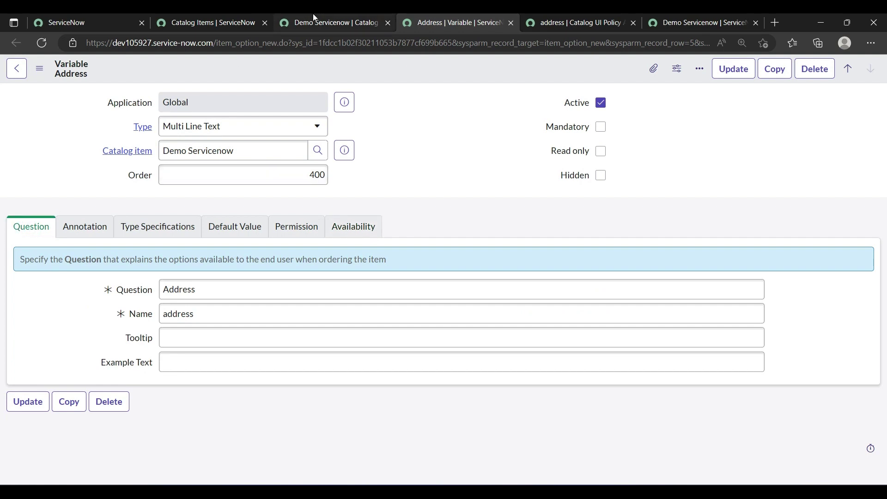
- Open the Demo Servicenow item's Categories variable in a separate browser tab and show its type specifications
left_click(313, 16)
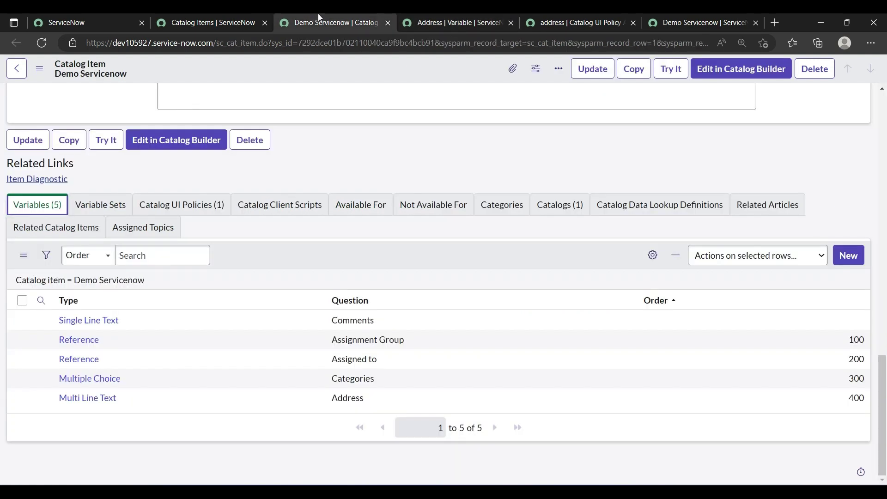
middle_click(82, 379)
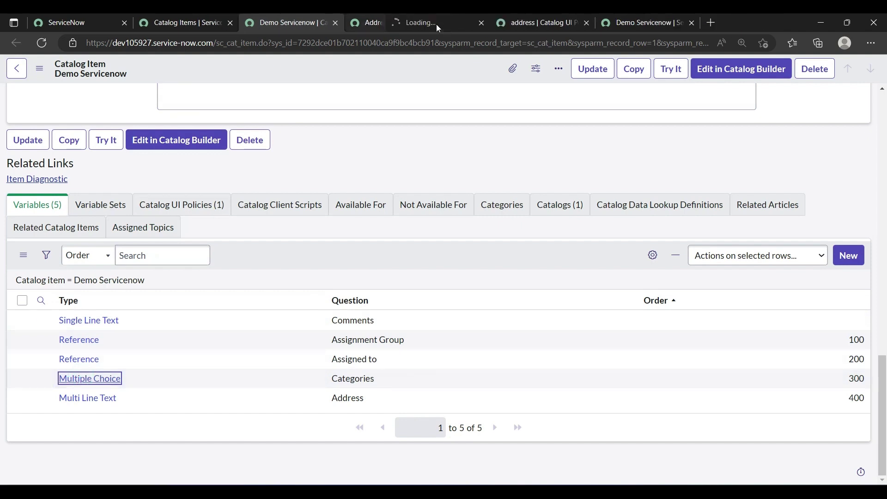
left_click(371, 23)
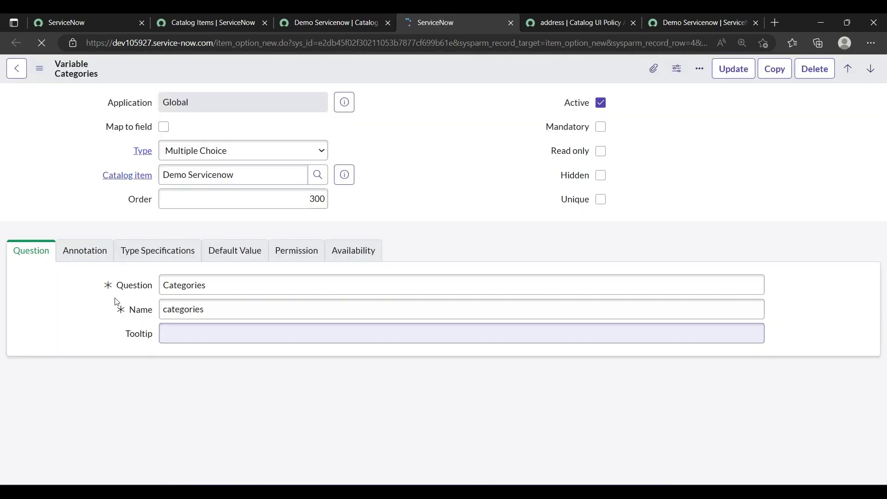
left_click(159, 261)
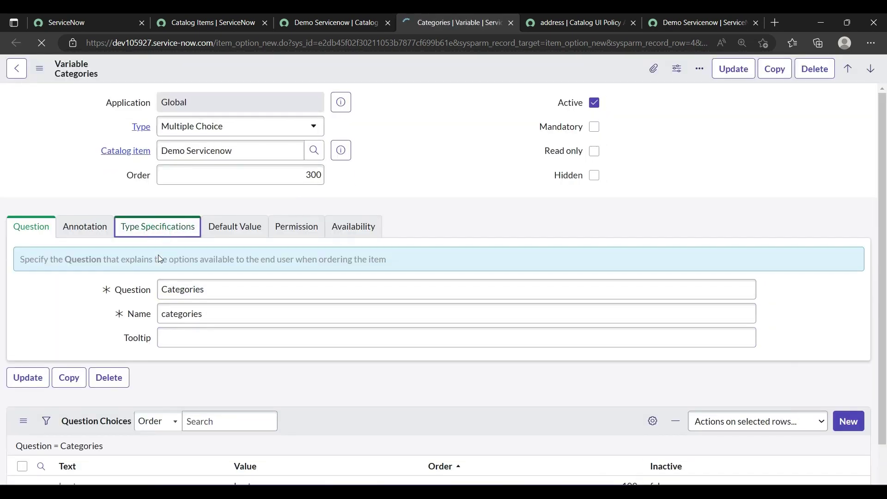
left_click(154, 229)
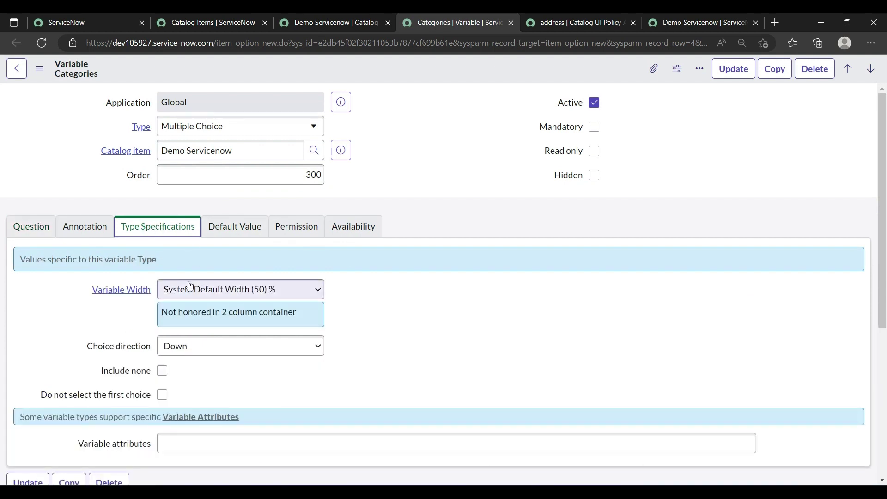
- Enable Include none for the Categories variable, keeping the choice direction Down, and save the record
left_click(209, 347)
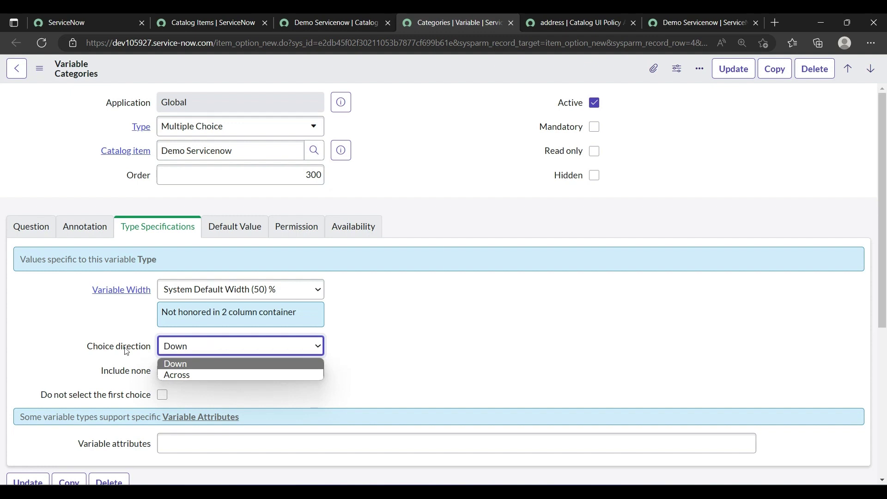
left_click(76, 344)
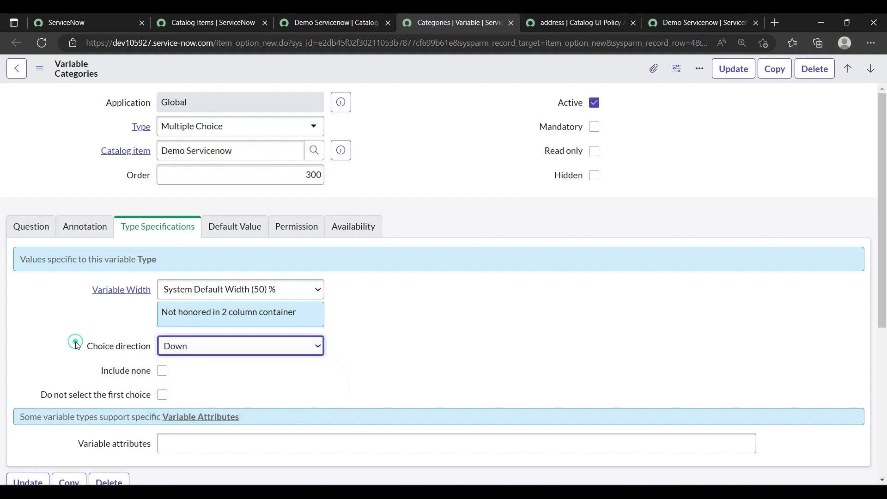
left_click(160, 371)
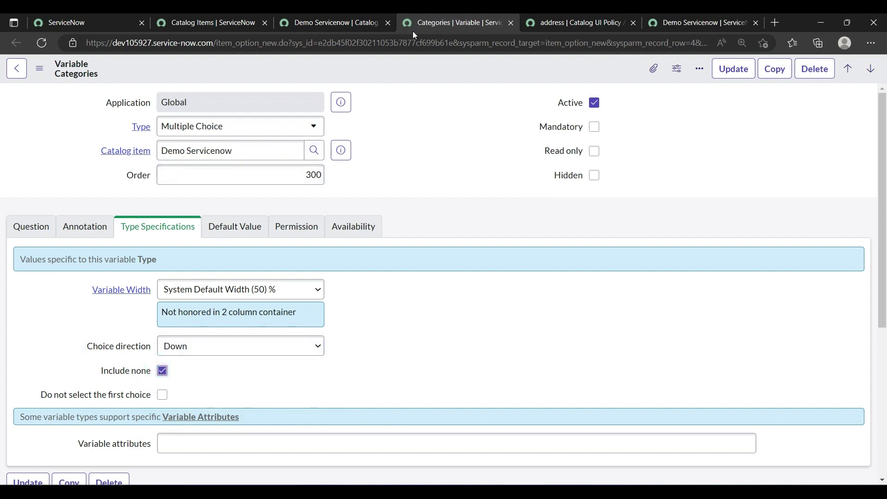
right_click(378, 69)
left_click(386, 78)
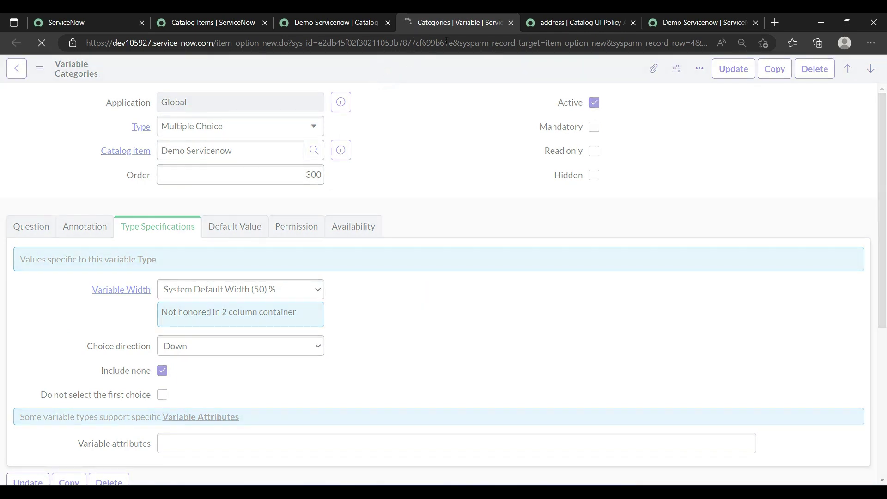
- Reload the Demo Servicenow order form and select the Laptop category to test the Address field policy
left_click(667, 24)
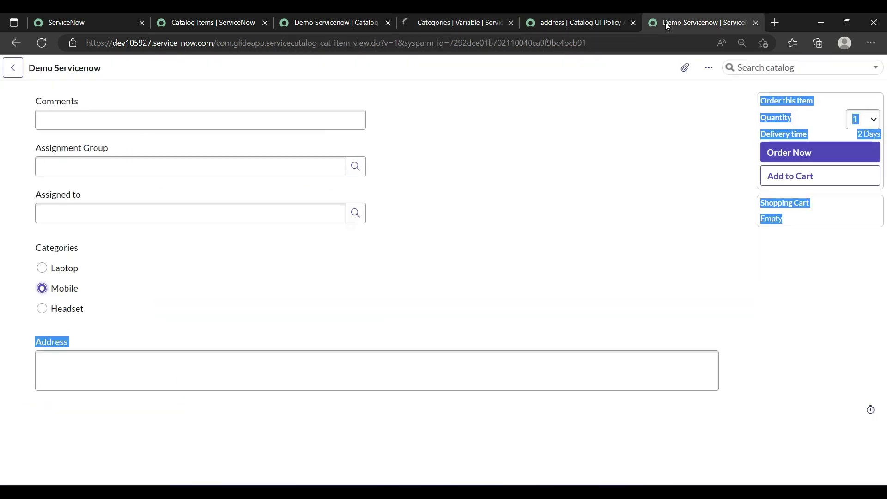
left_click(42, 43)
left_click(498, 107)
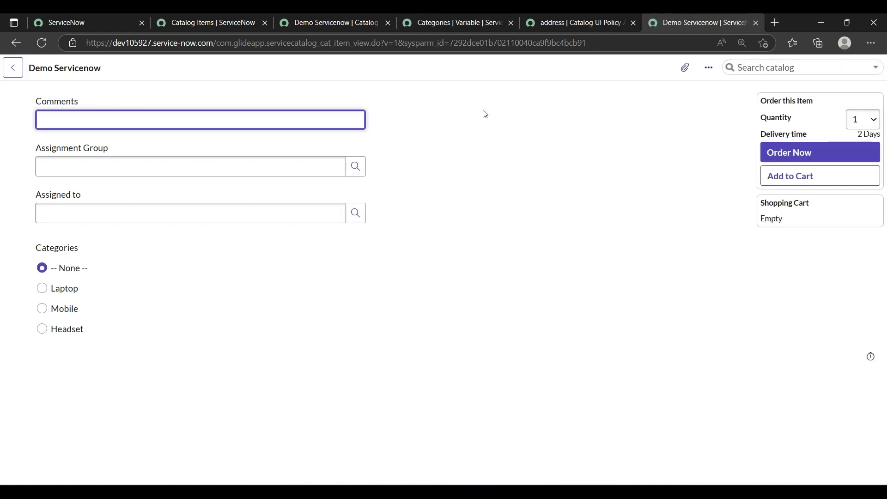
left_click(28, 358)
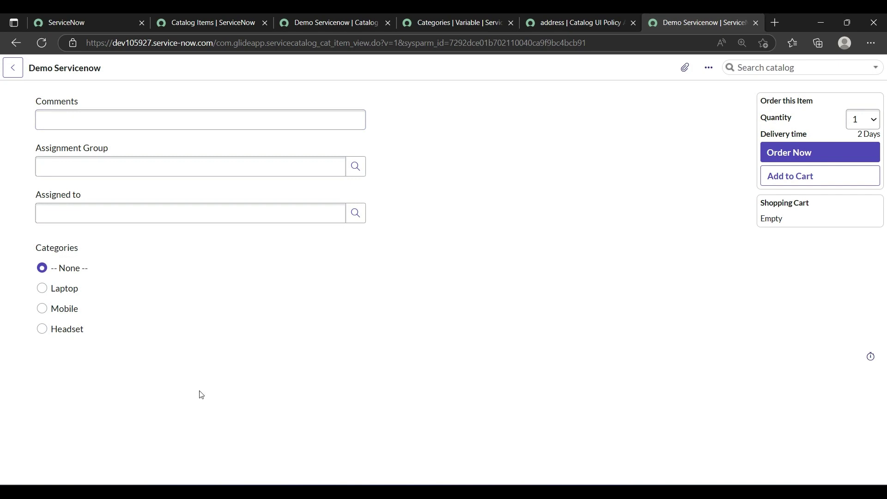
left_click(42, 289)
key("Up")
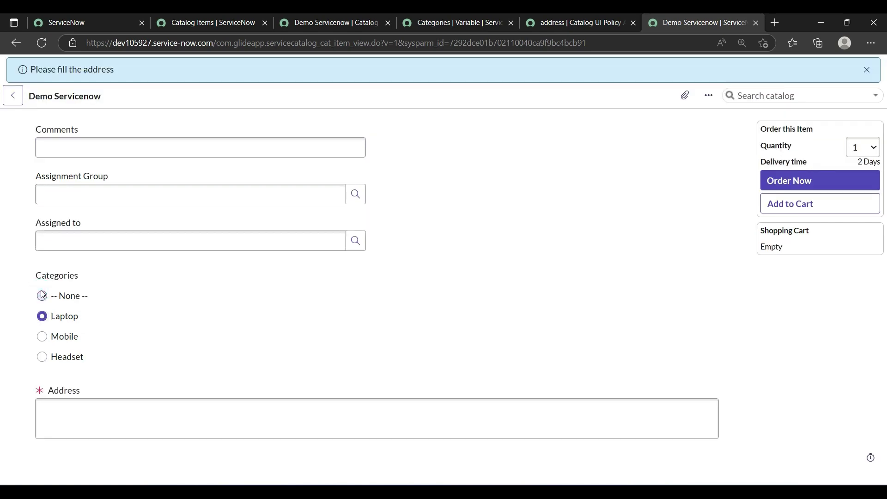
left_click(42, 316)
- Examine the Address field's mandatory marker and the info message on the order form
left_click_drag(22, 392, 125, 394)
left_click(22, 392)
left_click(346, 445)
left_click_drag(15, 73, 117, 73)
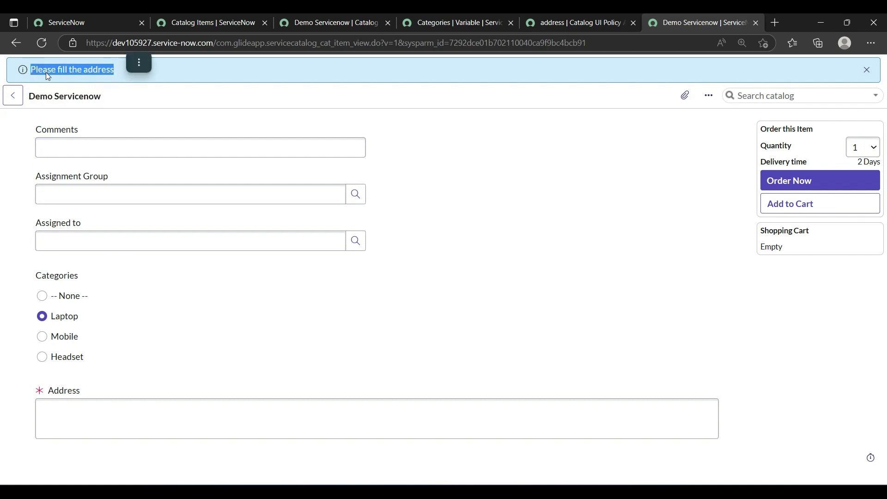
left_click(136, 377)
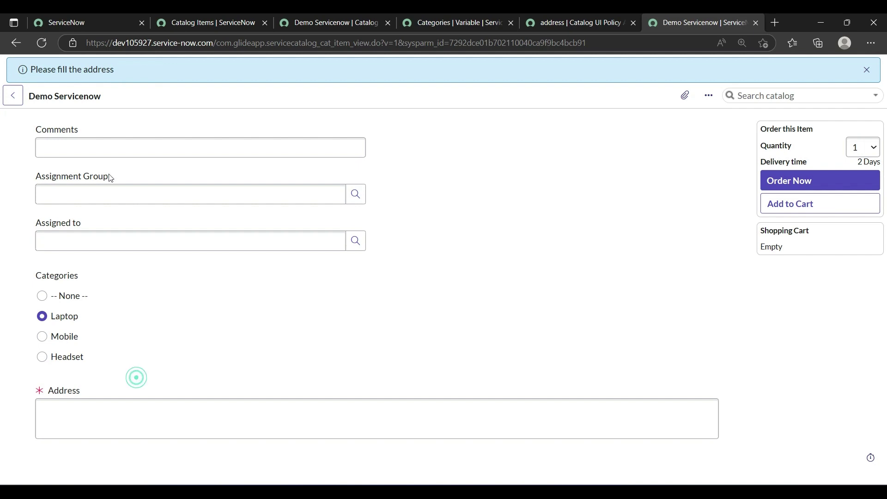
- Set the category back to None on the order form and check the Address field, info message and Comments field
left_click(42, 297)
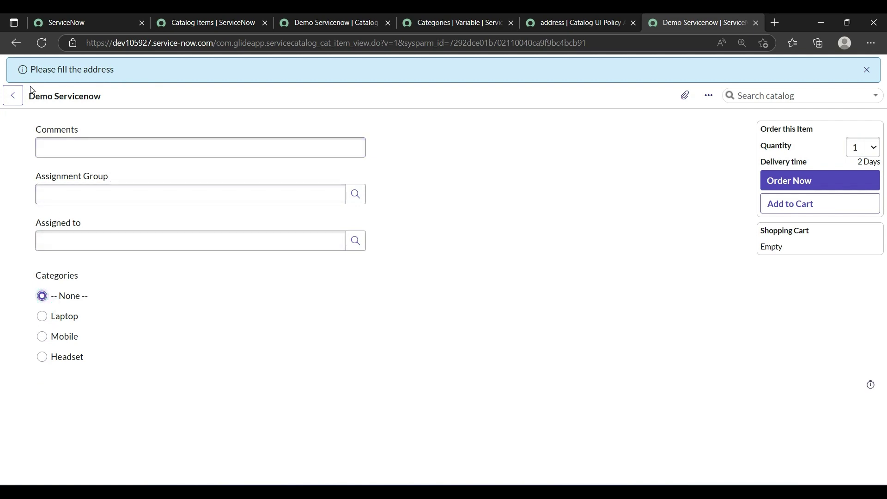
left_click_drag(30, 69, 154, 70)
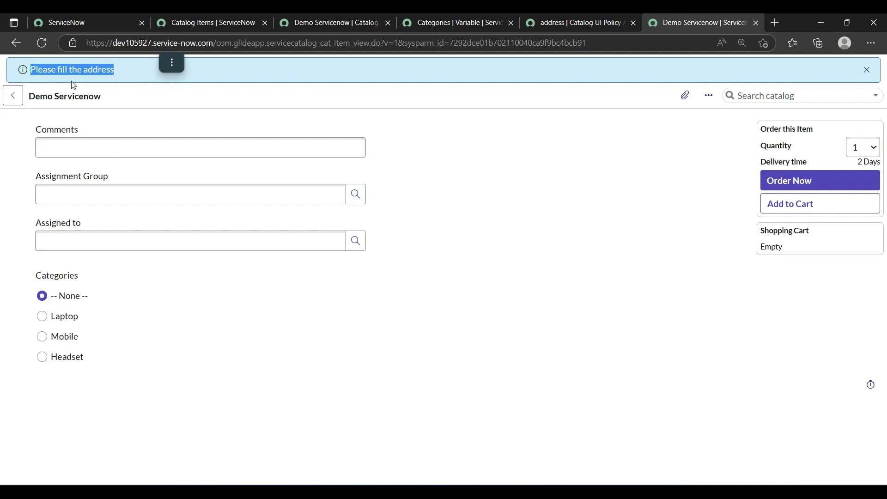
left_click_drag(32, 125, 108, 135)
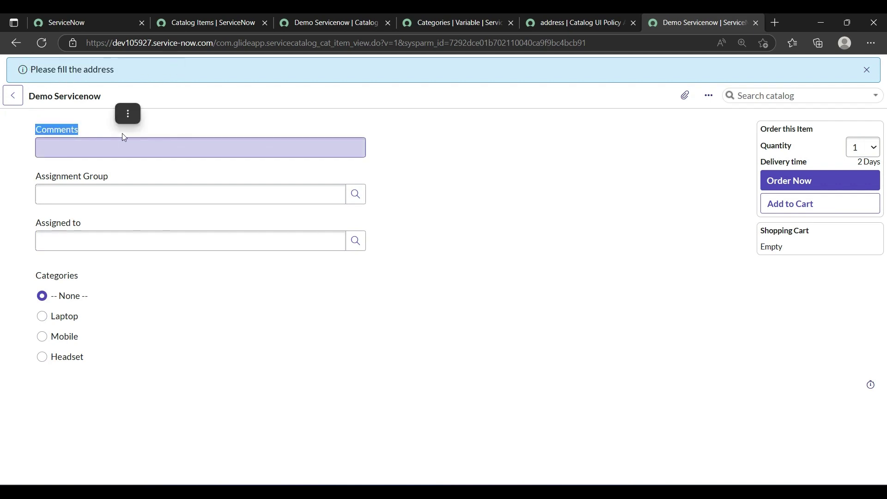
left_click(156, 288)
- Check the Categories variable's question choices, and start a new Catalog UI Policy for the Demo Servicenow item
left_click(461, 18)
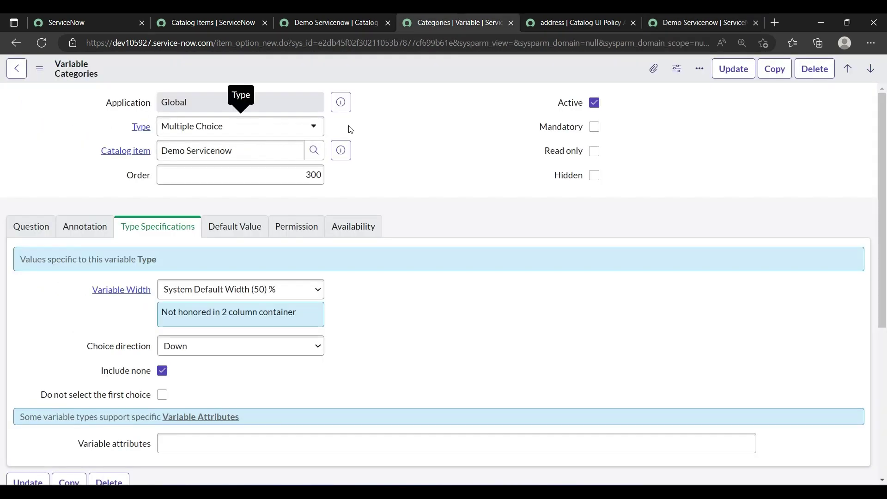
scroll(263, 266, "down", 5)
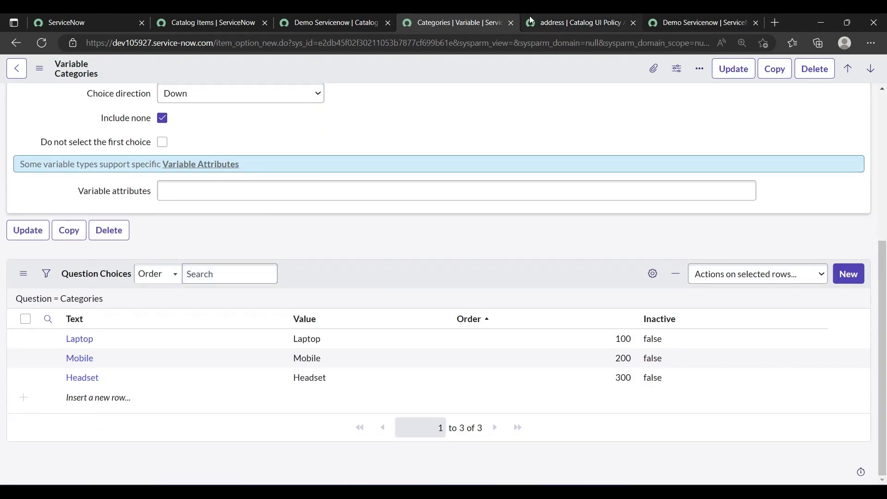
left_click(329, 15)
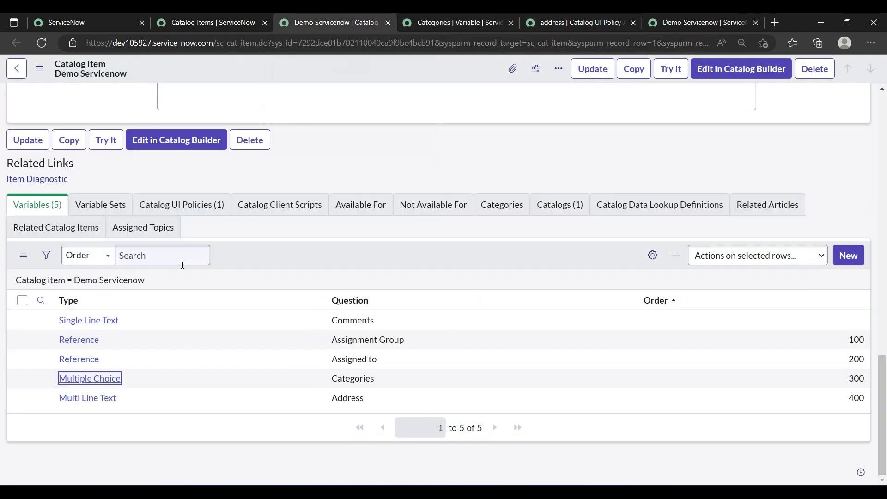
left_click(181, 205)
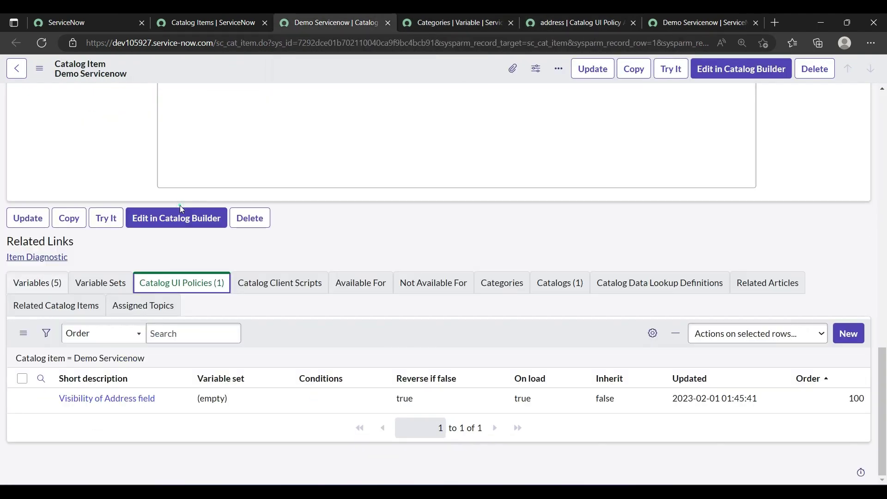
left_click(41, 412)
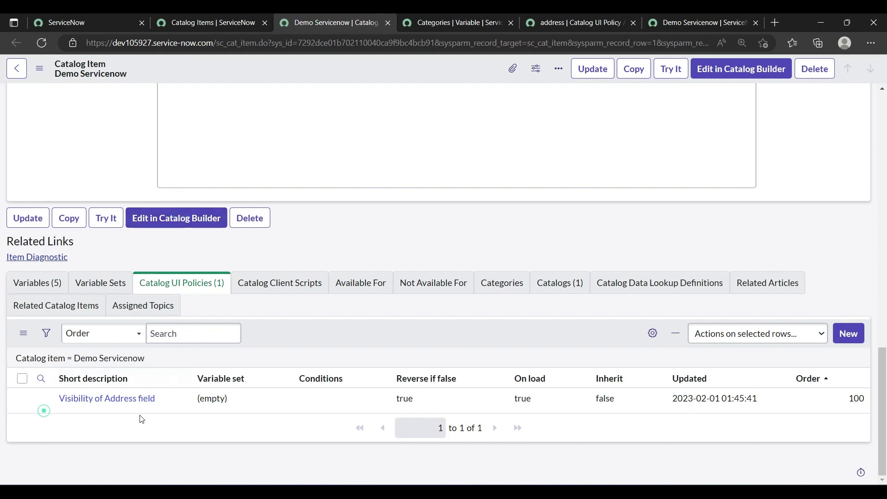
left_click(851, 334)
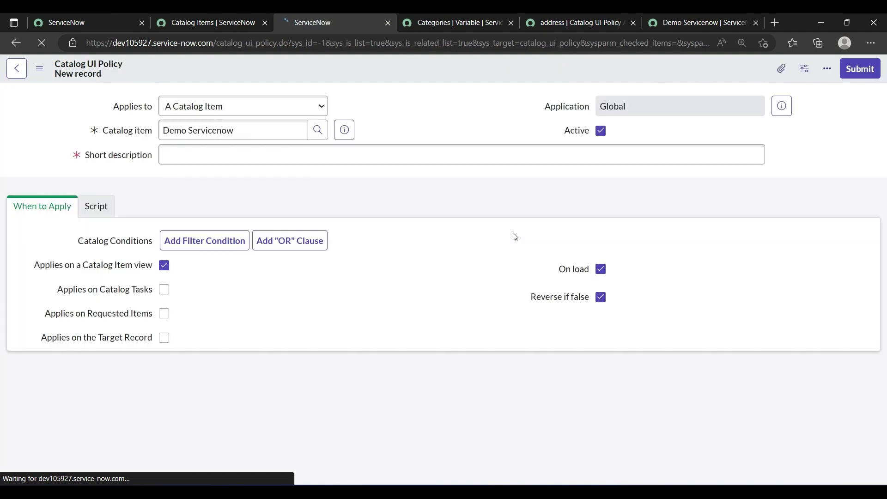
- Enter "Make comments mandatory" as the new policy's short description
left_click(175, 161)
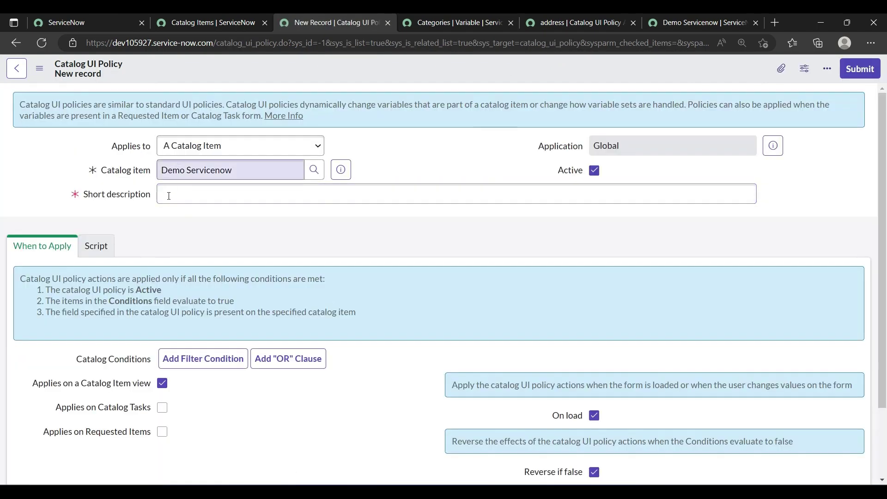
left_click(168, 197)
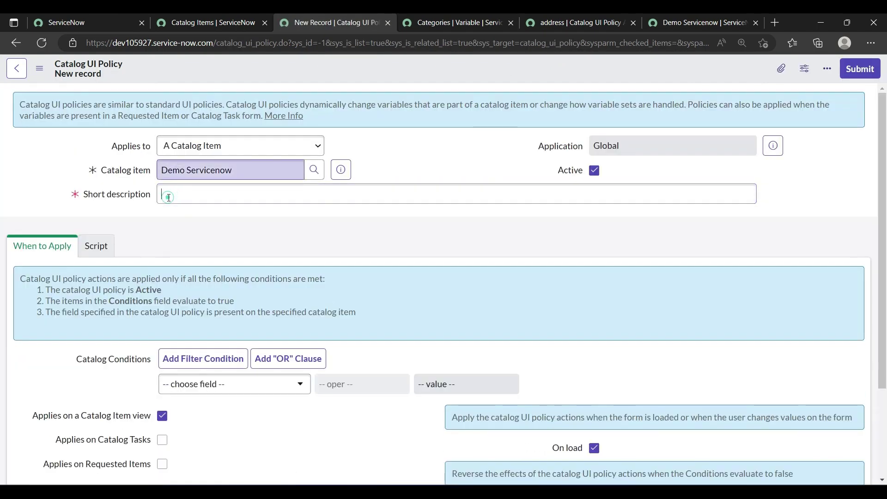
type("Make comments mandatory")
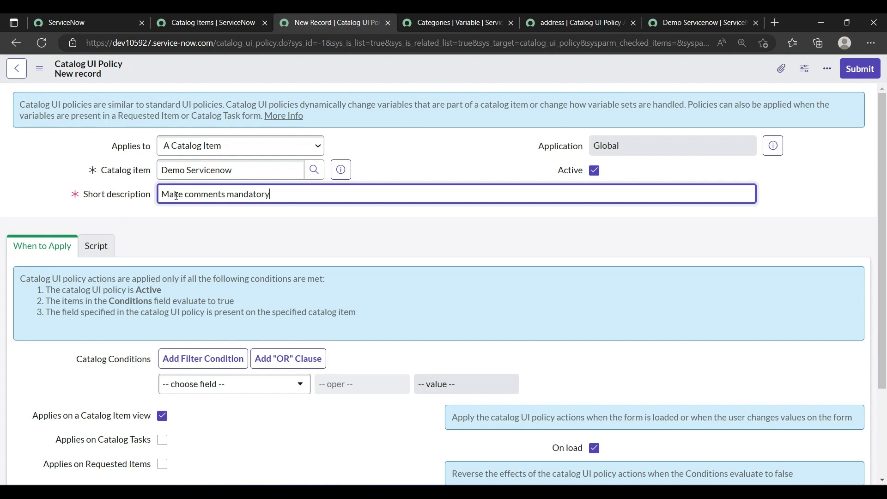
- Set the new policy's catalog condition to categories is Mobile, and save the policy
scroll(217, 241, "down", 3)
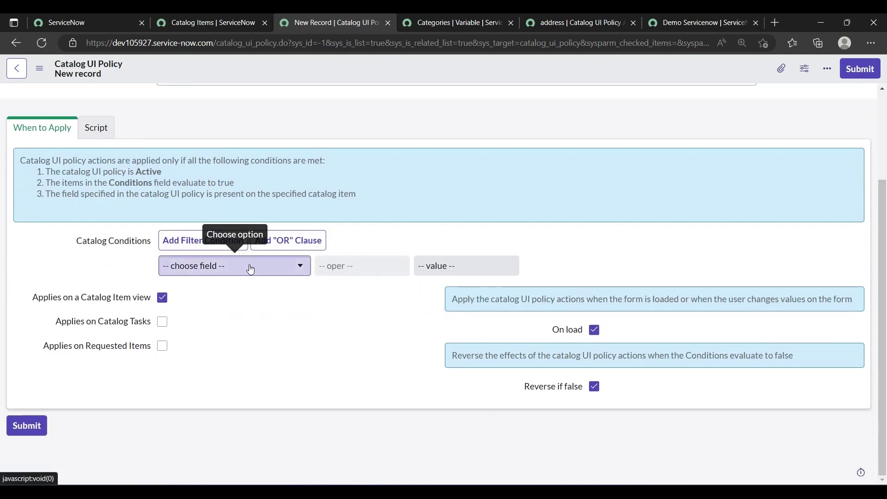
left_click(295, 268)
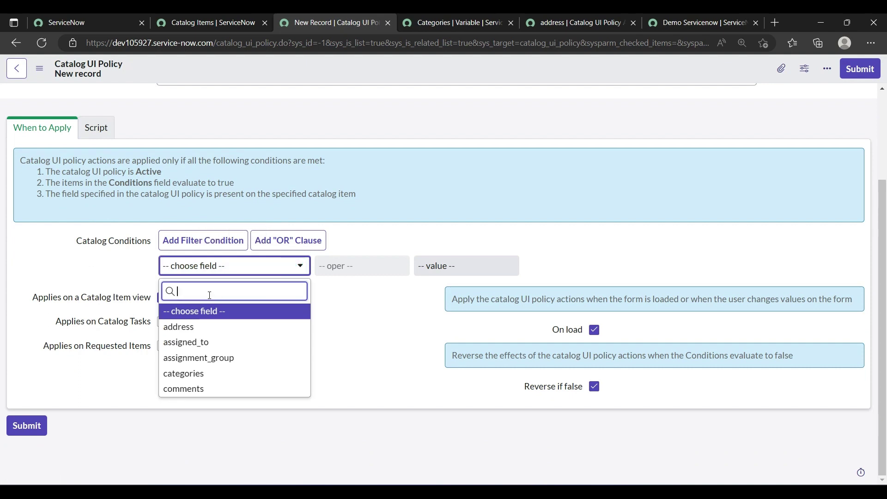
type("categorie")
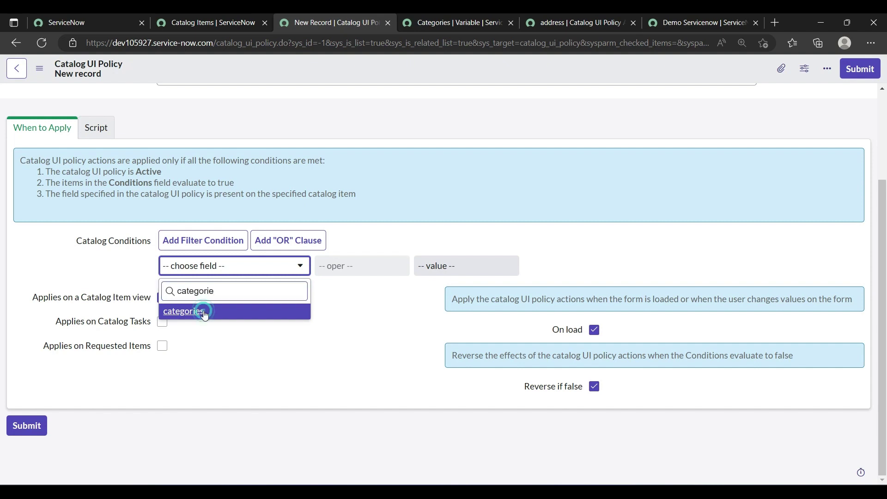
left_click(196, 312)
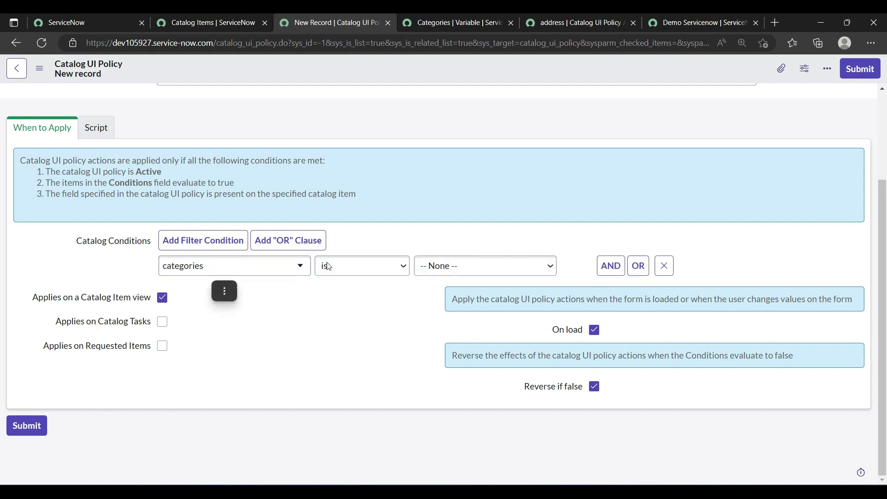
left_click(356, 265)
left_click(347, 305)
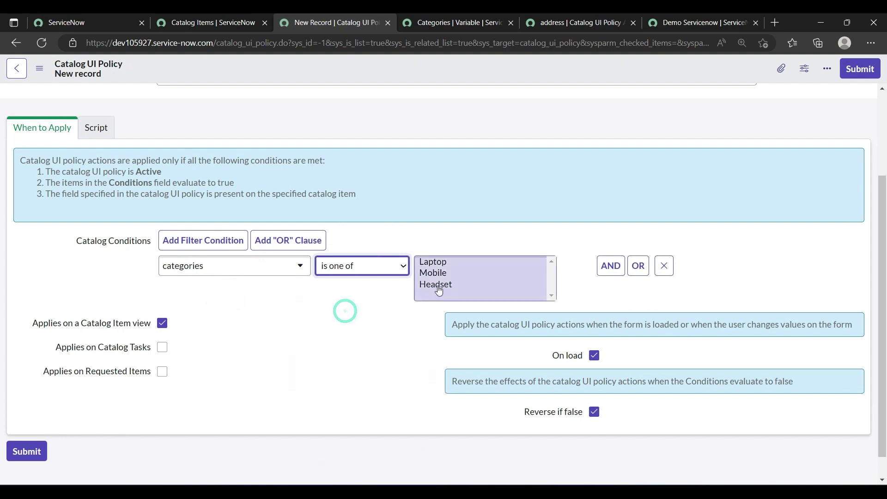
left_click(359, 271)
left_click(342, 286)
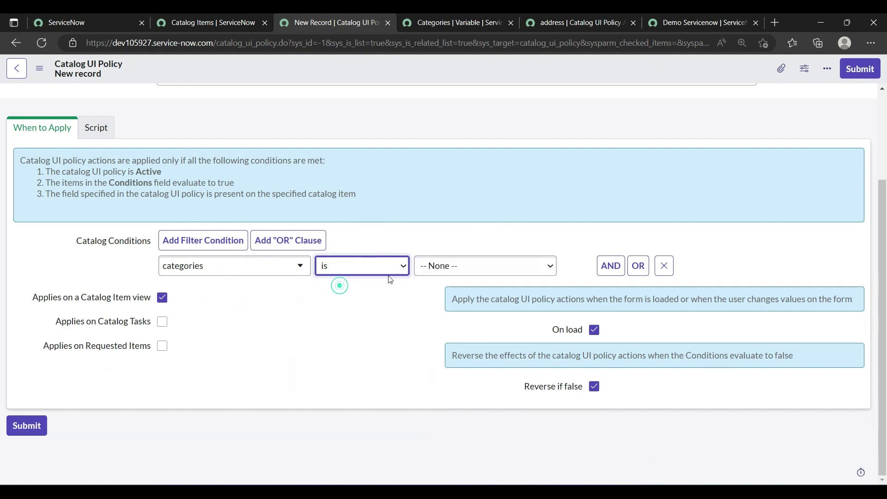
left_click(428, 266)
left_click(432, 304)
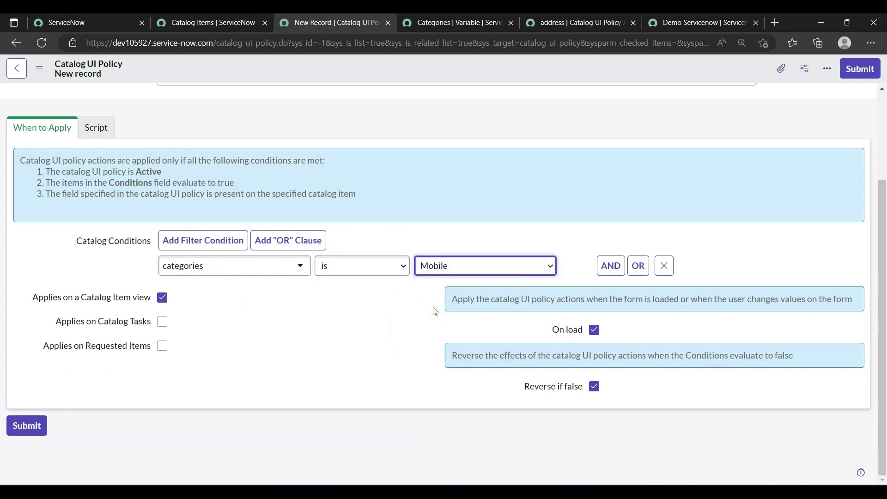
right_click(398, 61)
left_click(410, 69)
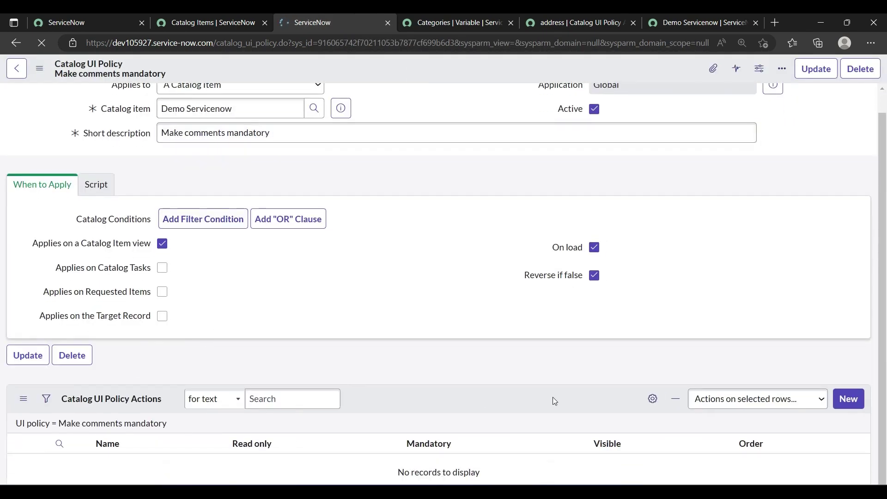
- Add a Catalog UI Policy Action for the comments variable with Mandatory set to True, and save it
scroll(810, 375, "down", 4)
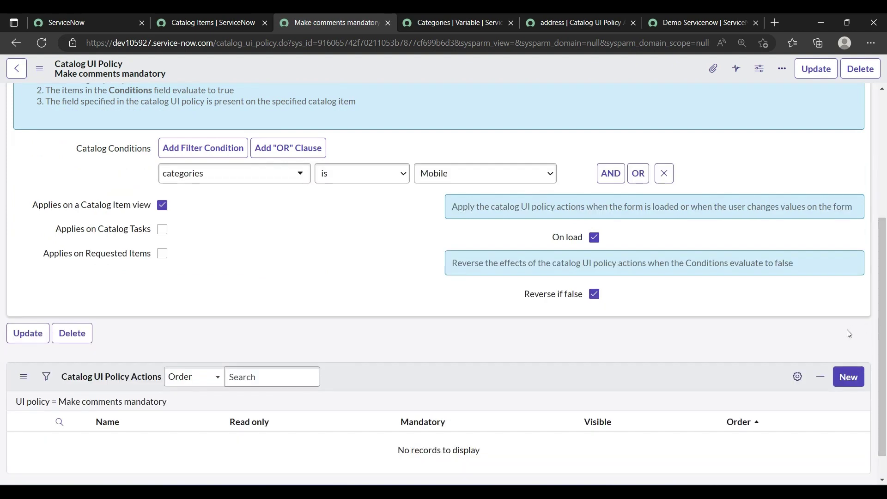
left_click(846, 376)
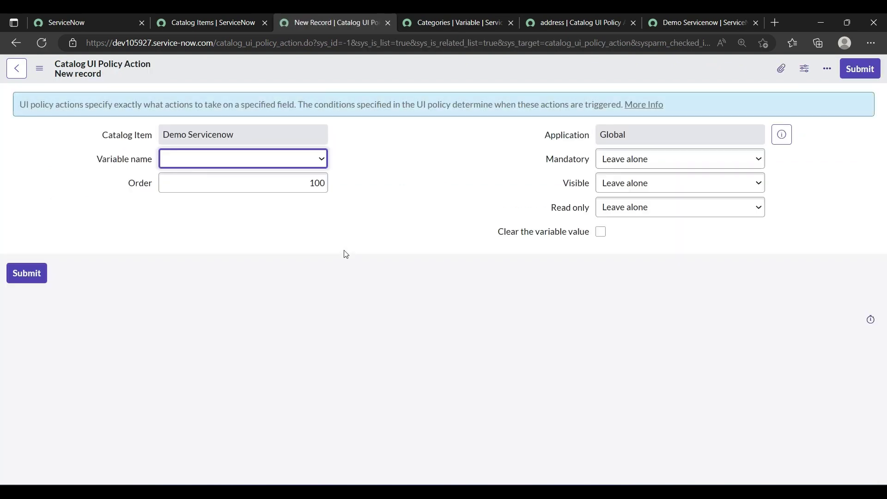
left_click(198, 159)
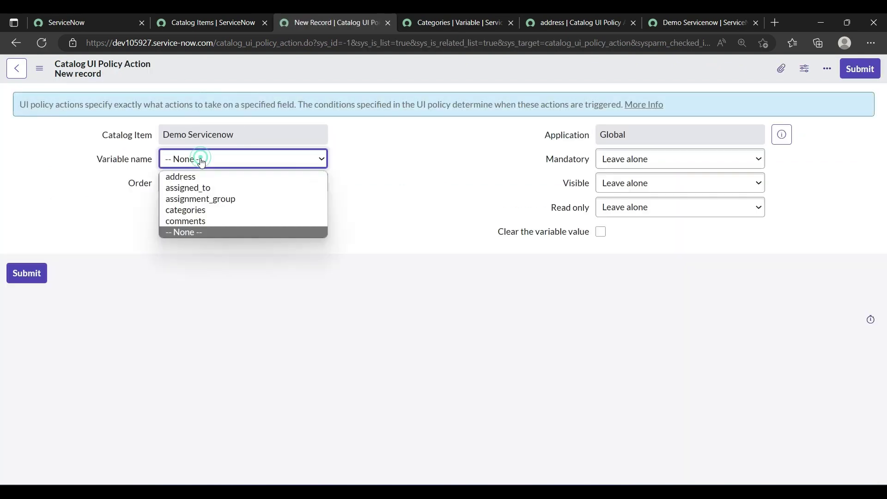
left_click(188, 220)
left_click(637, 165)
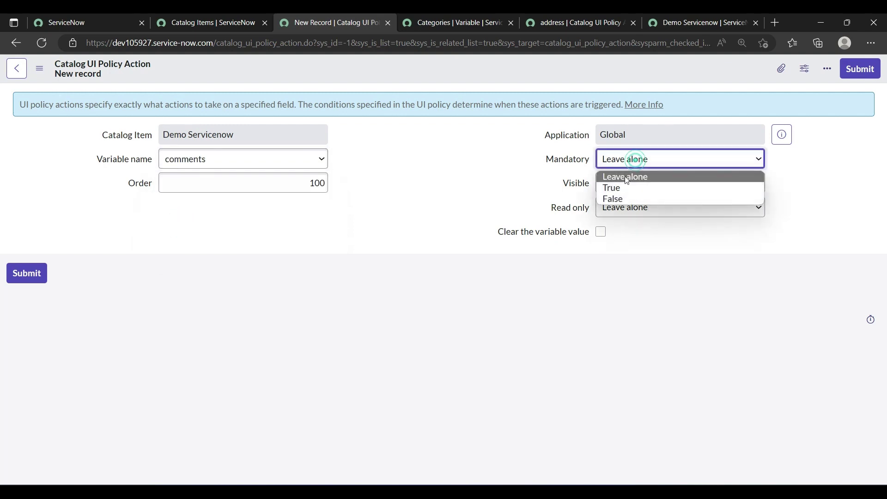
left_click(617, 186)
right_click(472, 79)
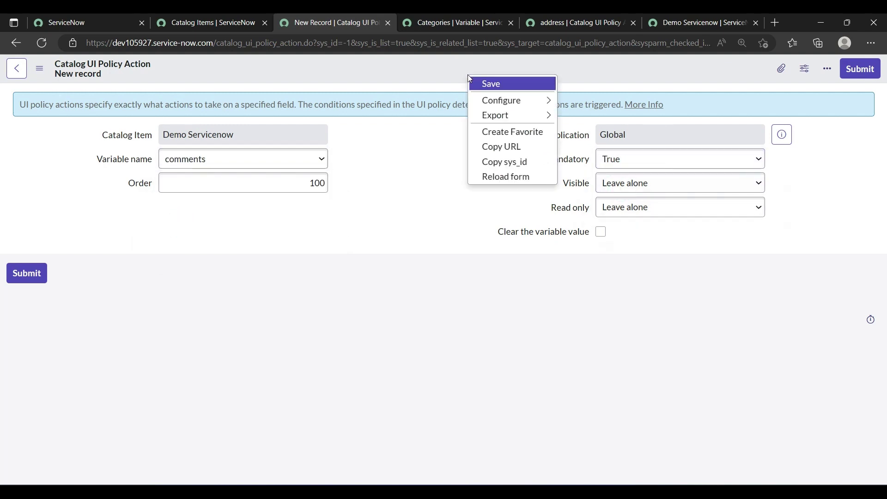
left_click(485, 82)
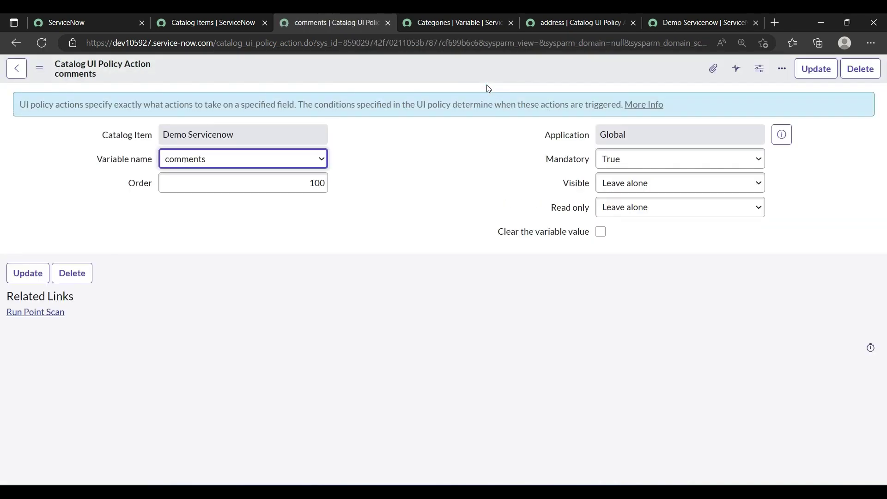
- Reload the Demo Servicenow order form, select the Mobile category, and check the Comments and Address fields for mandatory markers
left_click(661, 22)
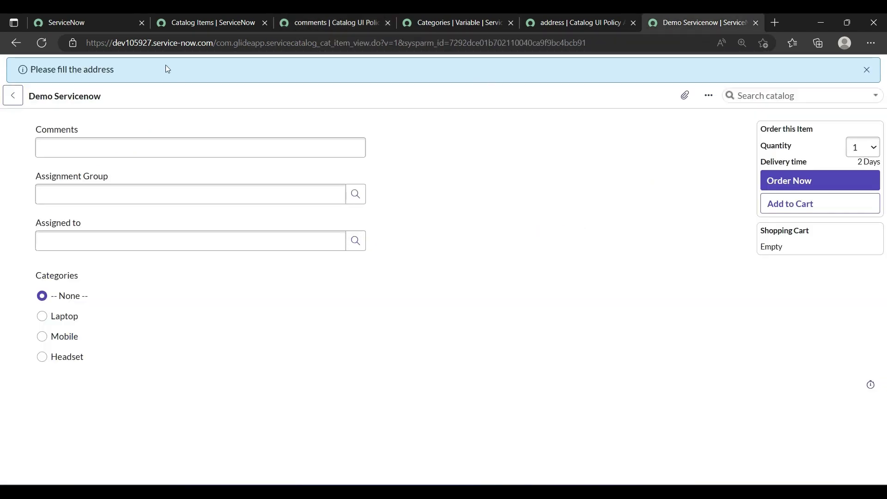
left_click(41, 43)
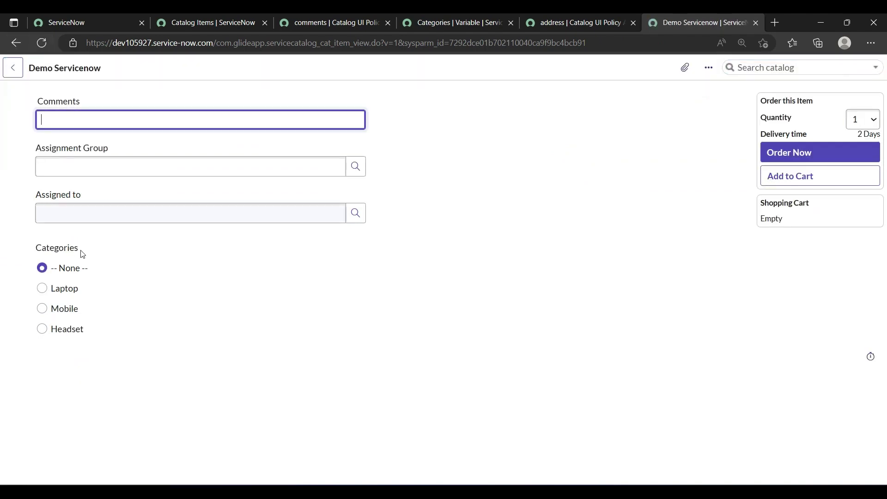
left_click(42, 308)
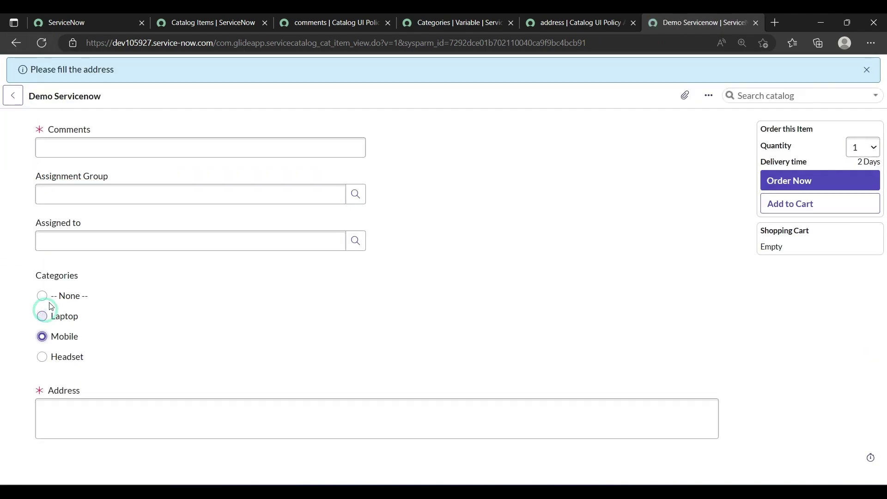
left_click_drag(30, 127, 129, 138)
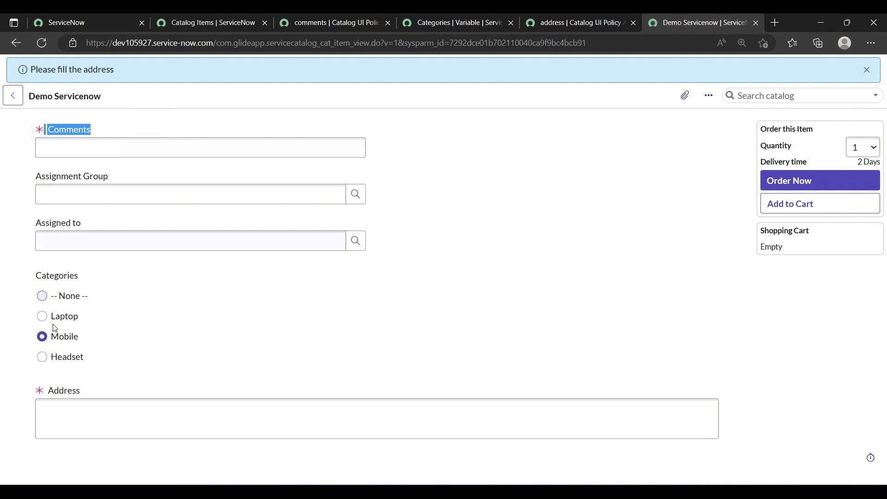
left_click(34, 372)
left_click_drag(34, 372, 740, 463)
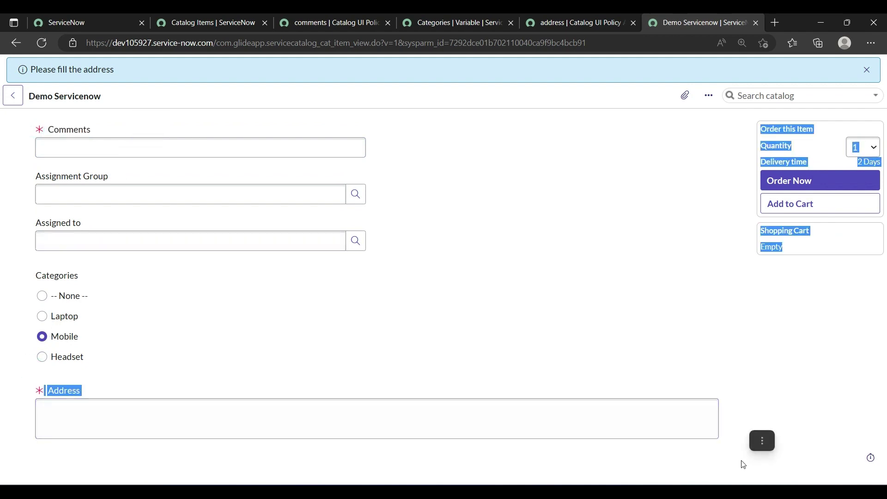
left_click(742, 460)
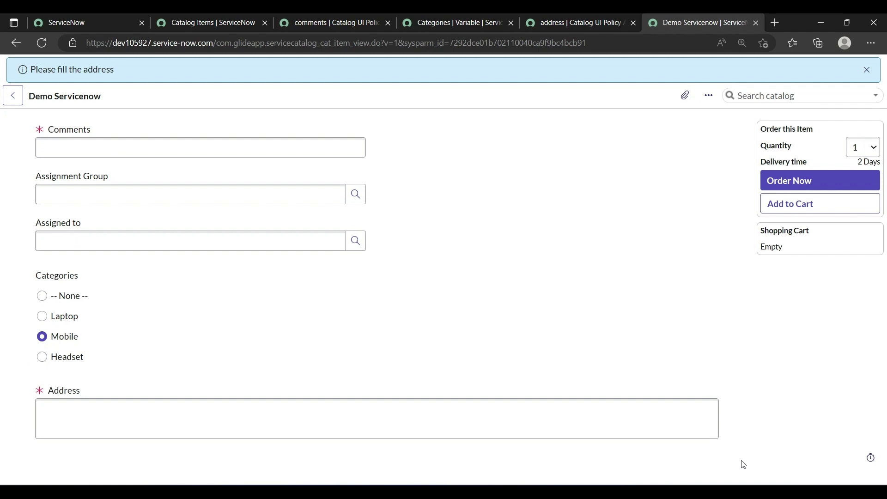
- Find the Self-Service Incidents list in the main ServiceNow navigator, and open the ATF : Test1 incident in a separate tab
left_click(67, 21)
left_click(323, 84)
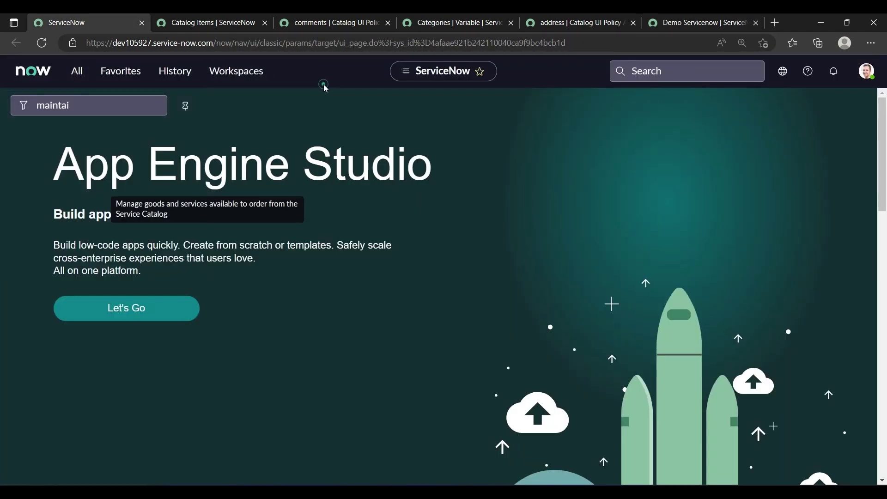
left_click(77, 73)
double_click(102, 103)
type("Incide")
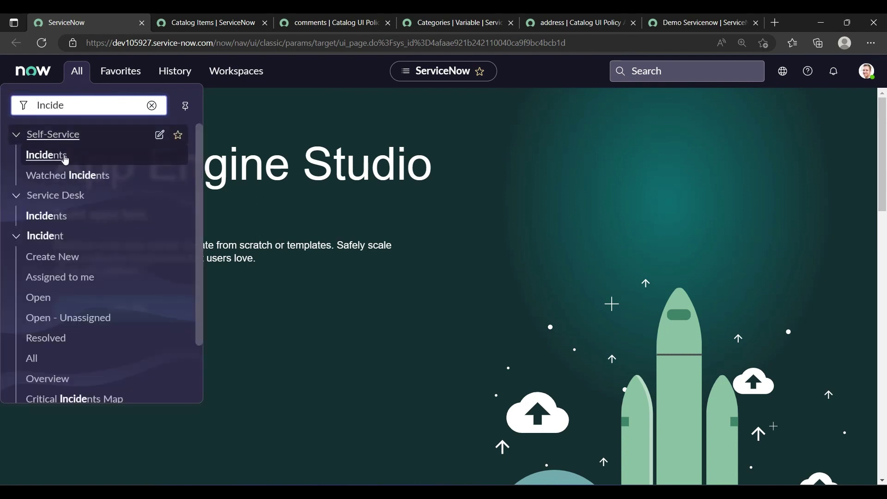
middle_click(61, 156)
left_click(163, 22)
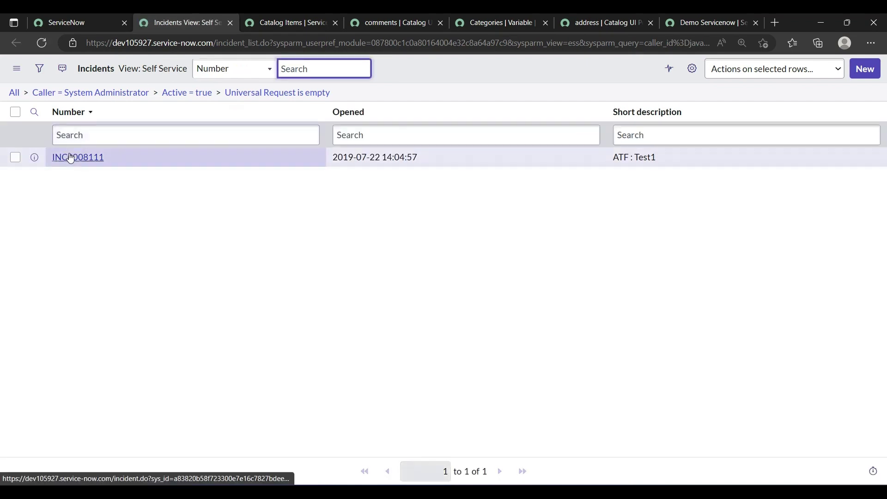
middle_click(69, 154)
left_click(247, 18)
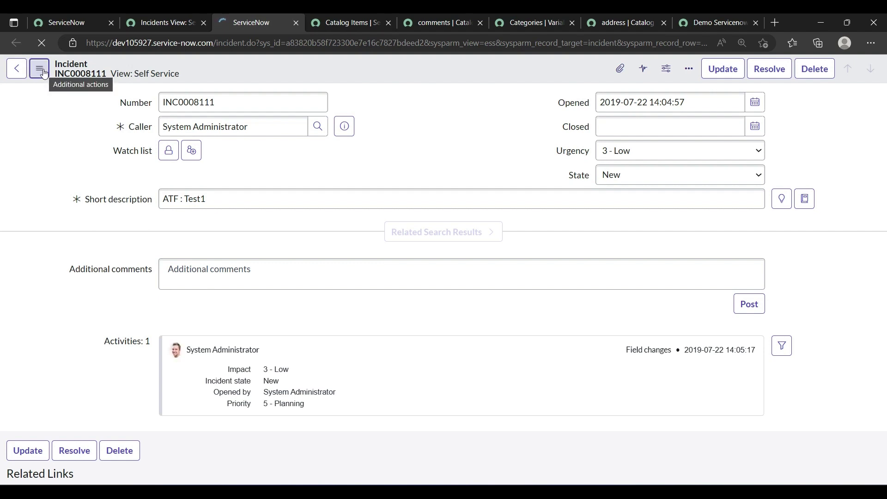
- Switch the incident form to the Default view
left_click(40, 75)
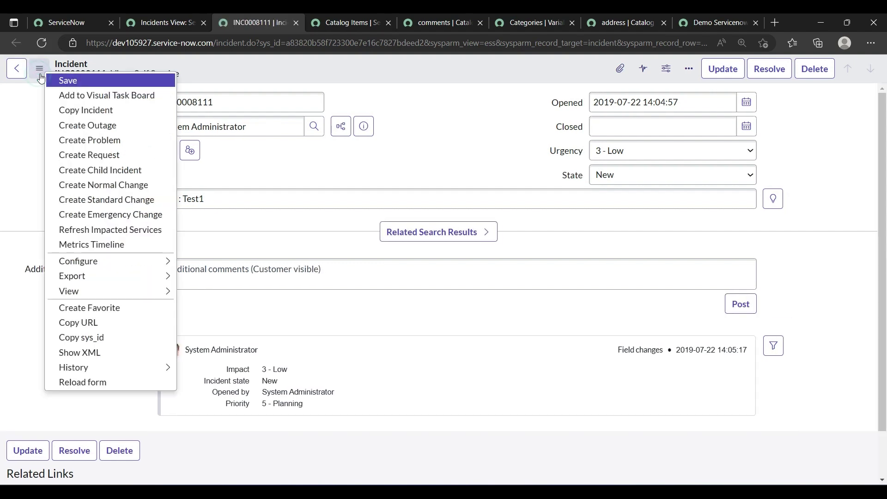
left_click(40, 74)
left_click(39, 70)
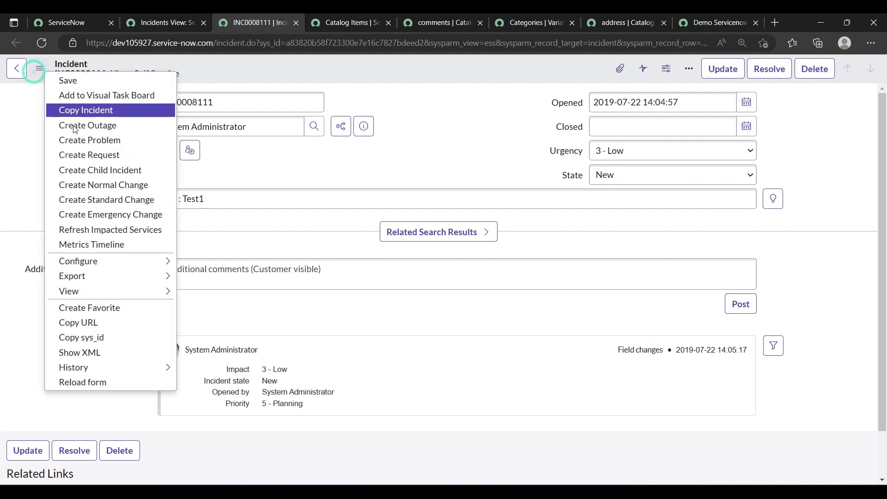
mouse_move(93, 290)
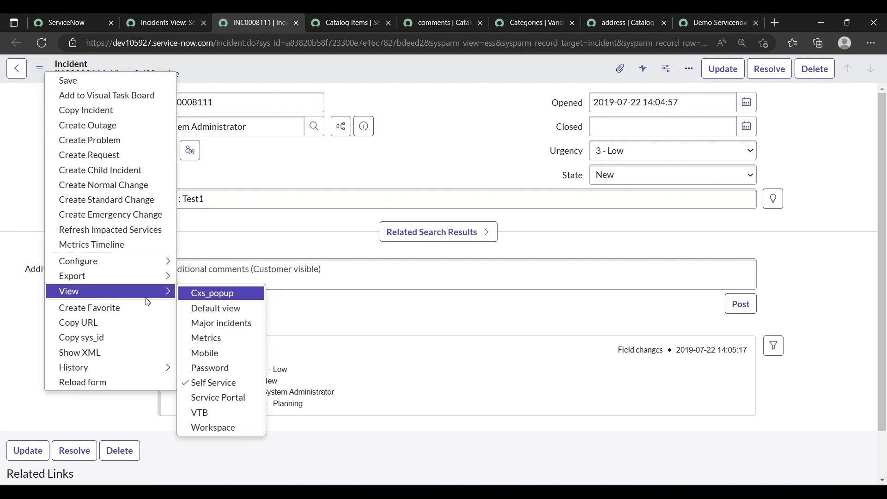
left_click(196, 307)
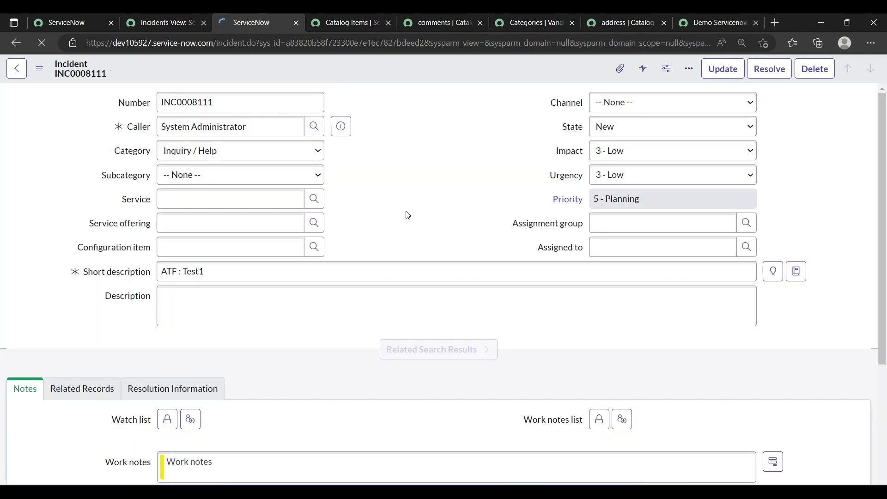
- Set the incident's State to On Hold, and examine the On hold reason and Impact fields
left_click(622, 134)
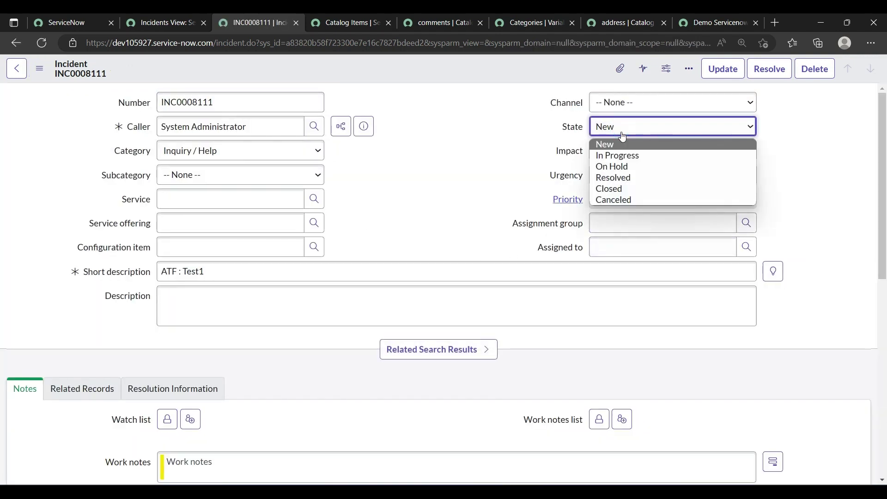
left_click(619, 167)
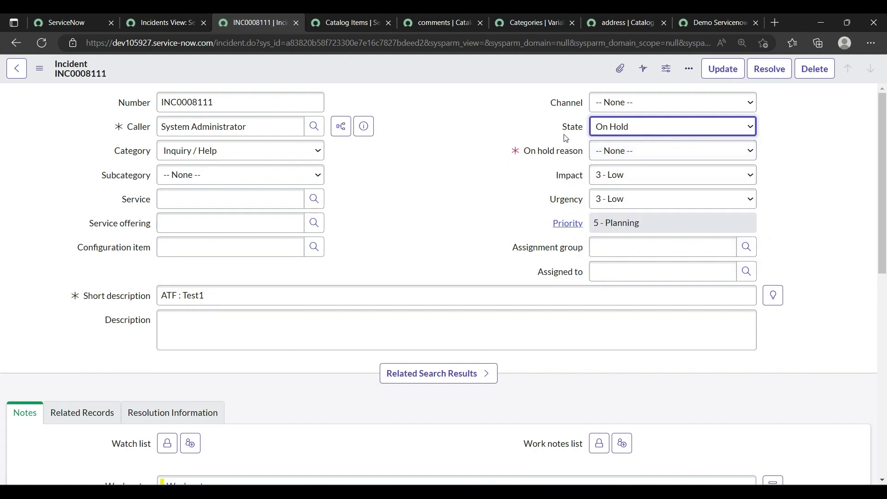
left_click_drag(555, 175, 582, 185)
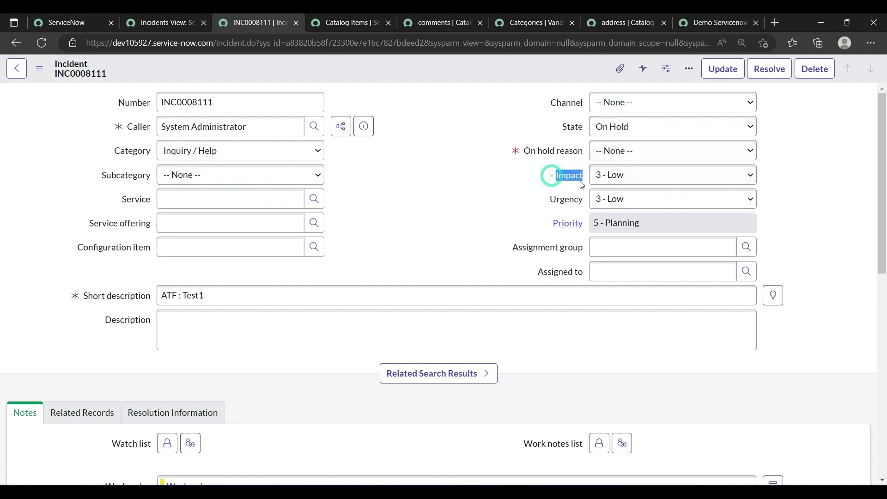
left_click(531, 185)
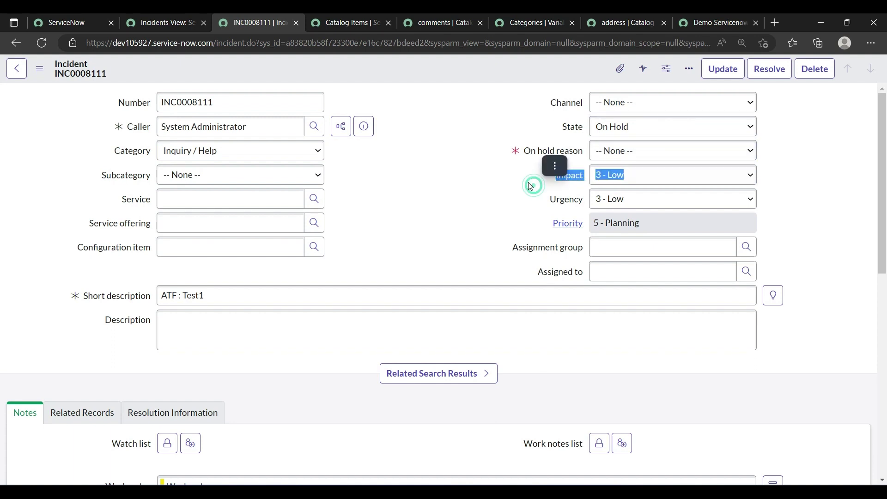
left_click(491, 156)
- Open the list of UI Policies configured for the Incident table from the incident form
right_click(428, 71)
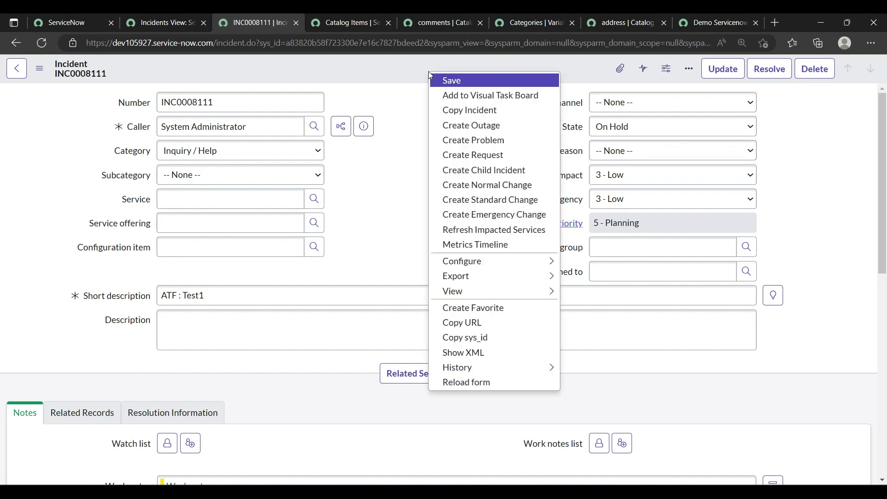
mouse_move(481, 271)
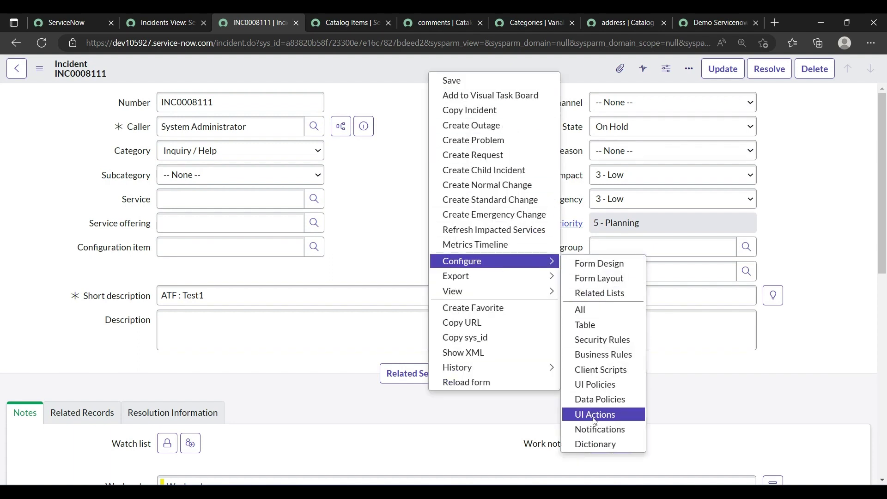
left_click(586, 390)
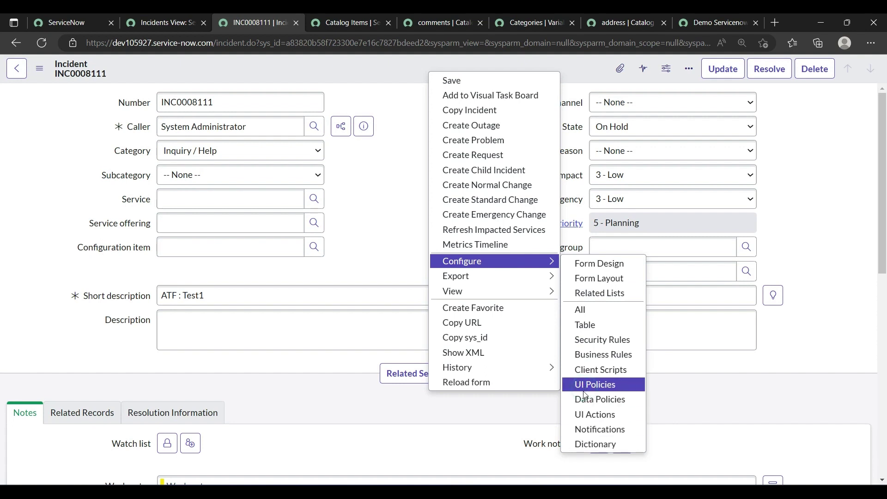
left_click(491, 105)
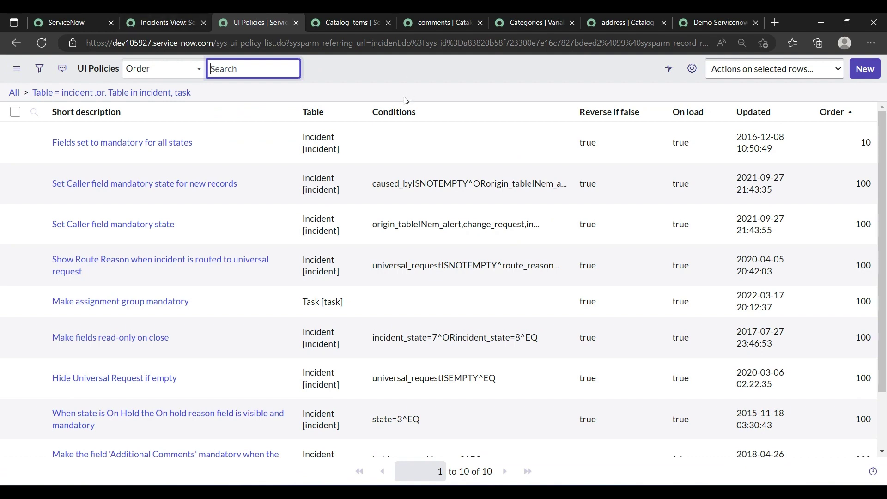
- Start a new UI Policy for the Incident table with the short description "Make impact mandatory"
left_click(864, 75)
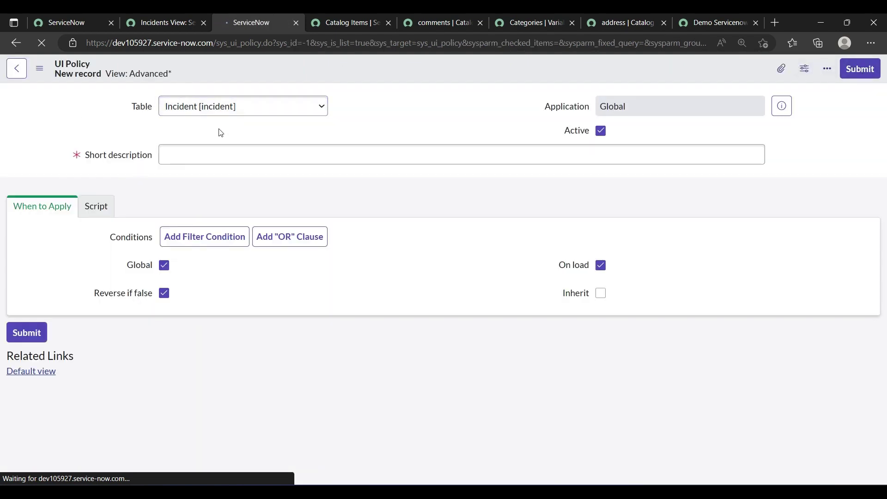
left_click(185, 159)
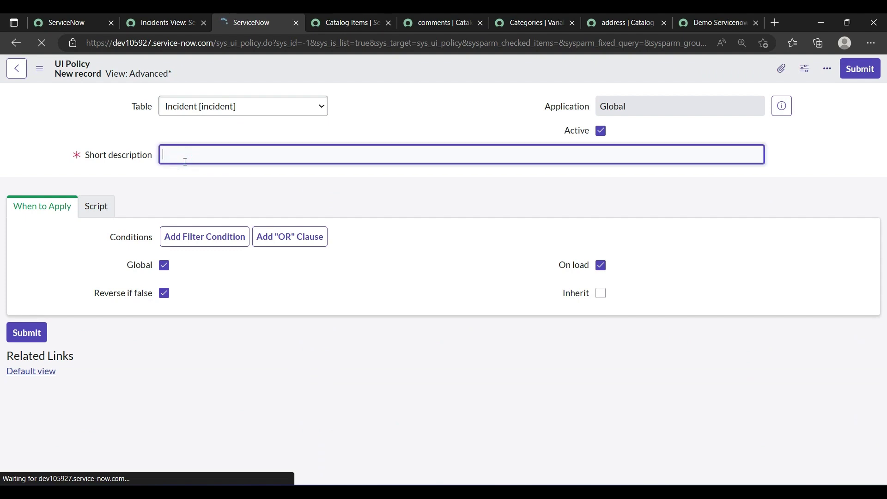
type("Make impacy")
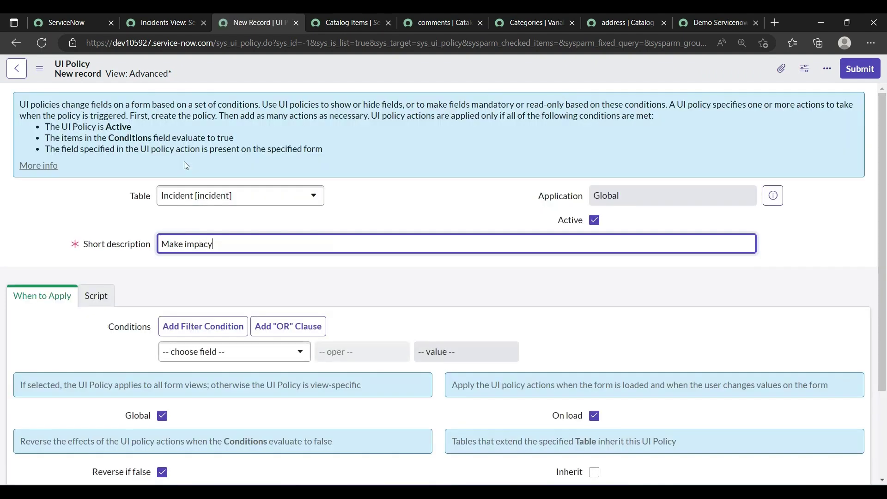
key("BackSpace")
type("t mandatory")
scroll(76, 342, "down", 1)
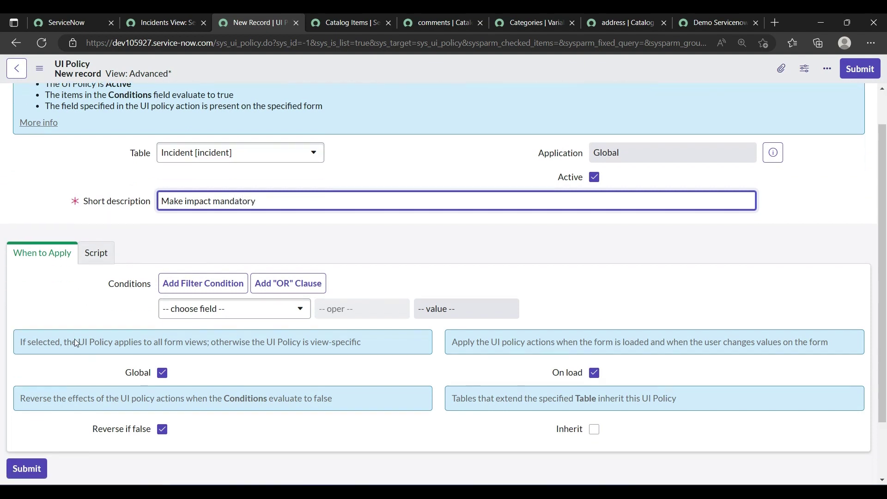
- Check which table the new UI Policy applies to
left_click(199, 309)
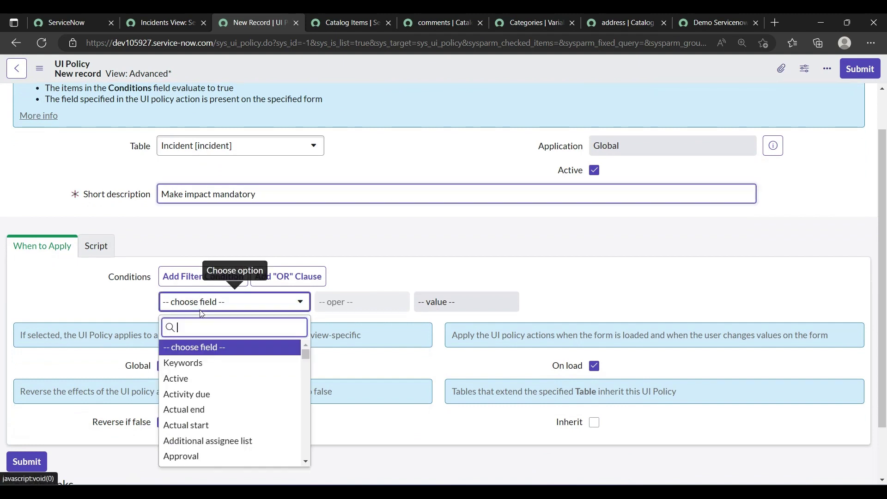
left_click(73, 178)
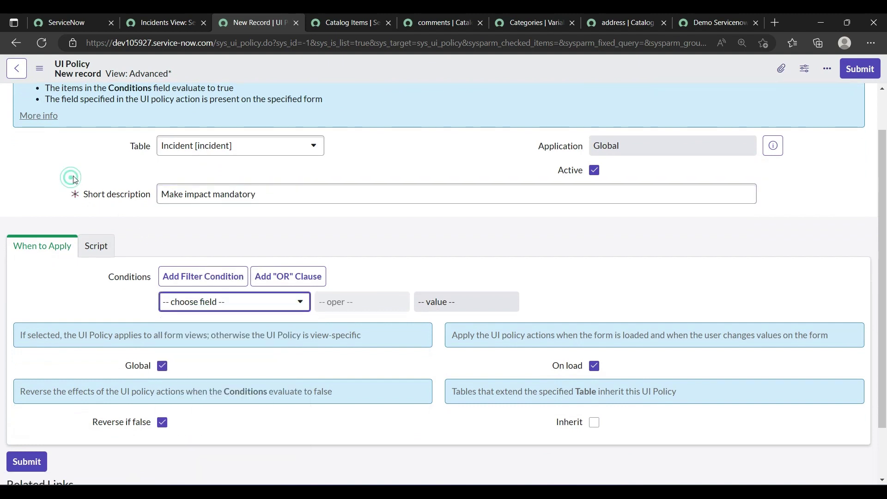
left_click(120, 157)
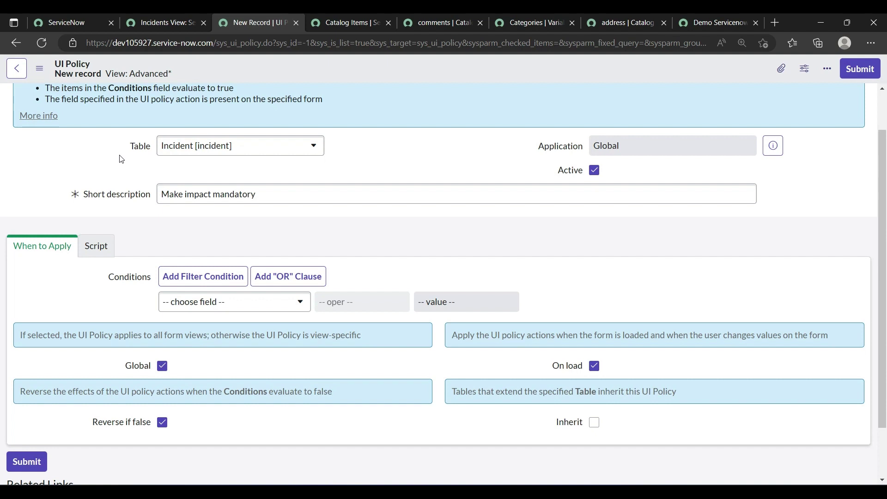
left_click(122, 152)
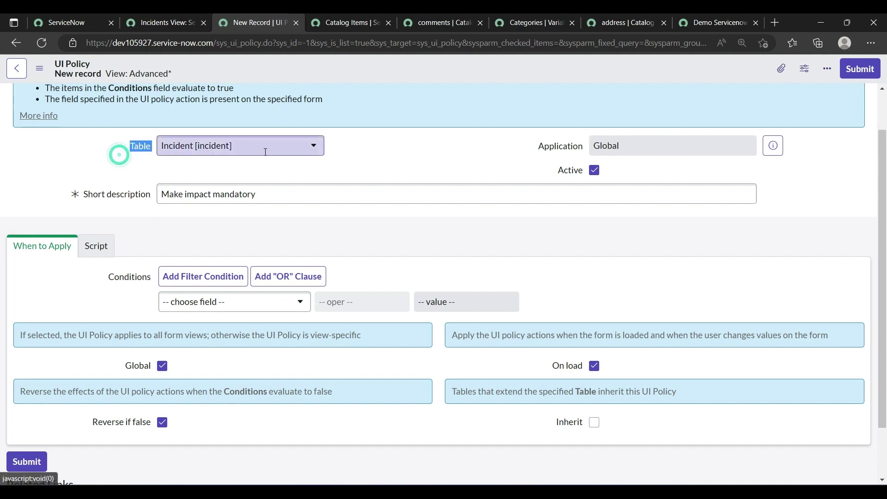
left_click(350, 154)
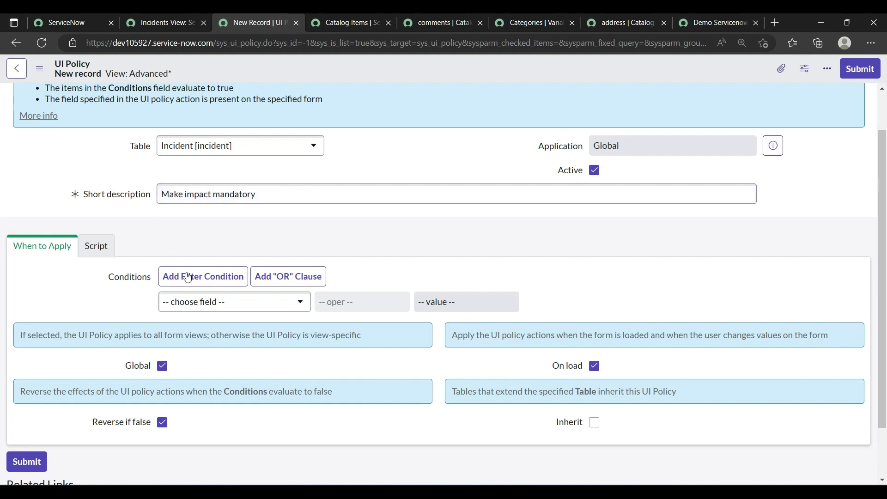
- Set the policy's condition to State is On Hold, and save the record while staying on it
left_click(198, 297)
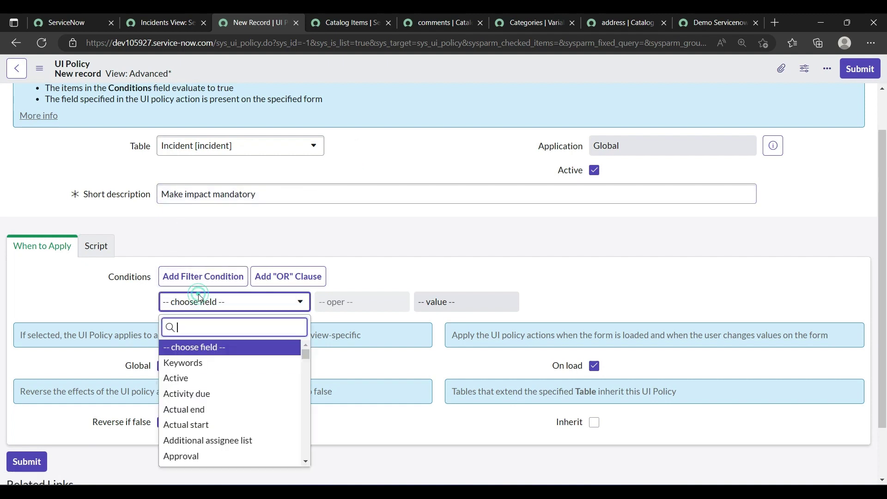
type("state")
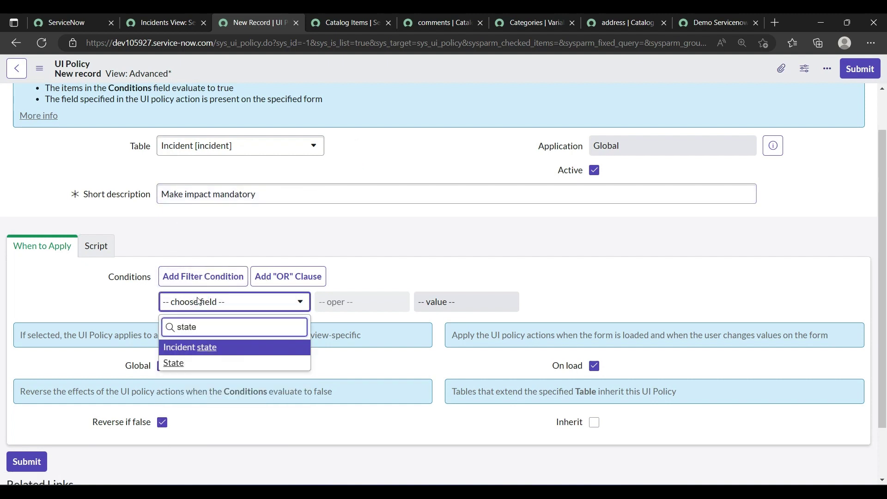
left_click(206, 363)
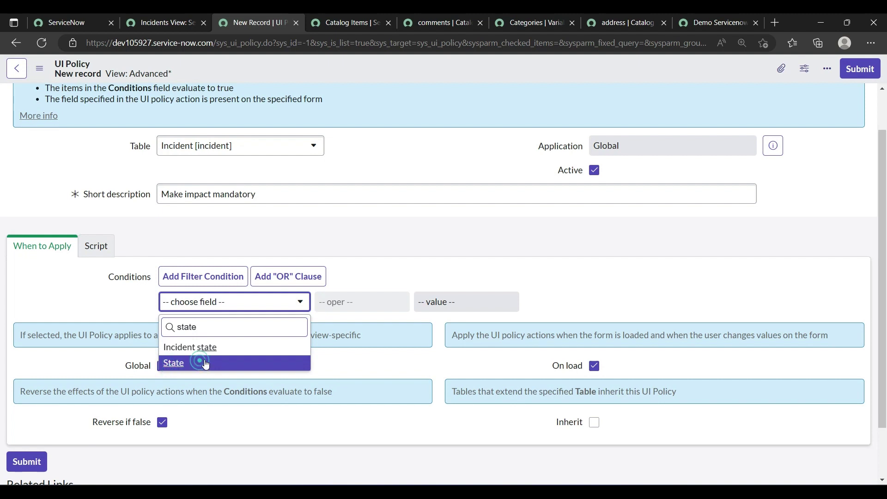
left_click(429, 303)
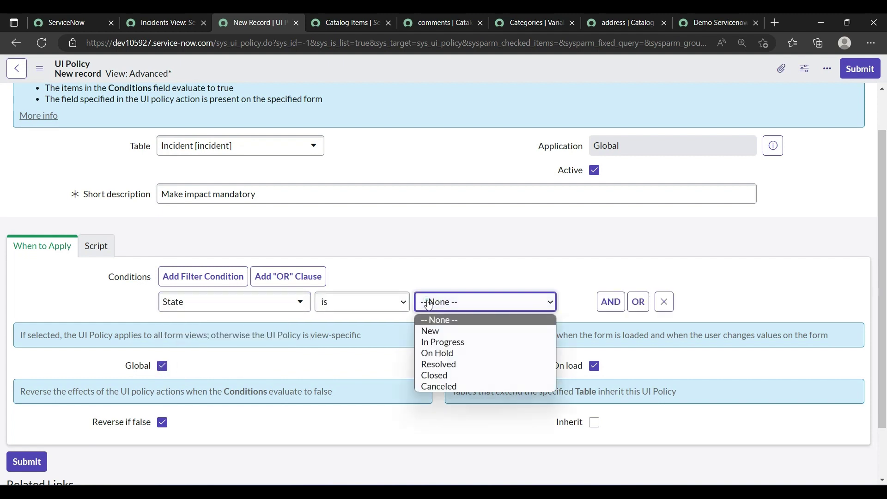
left_click(434, 353)
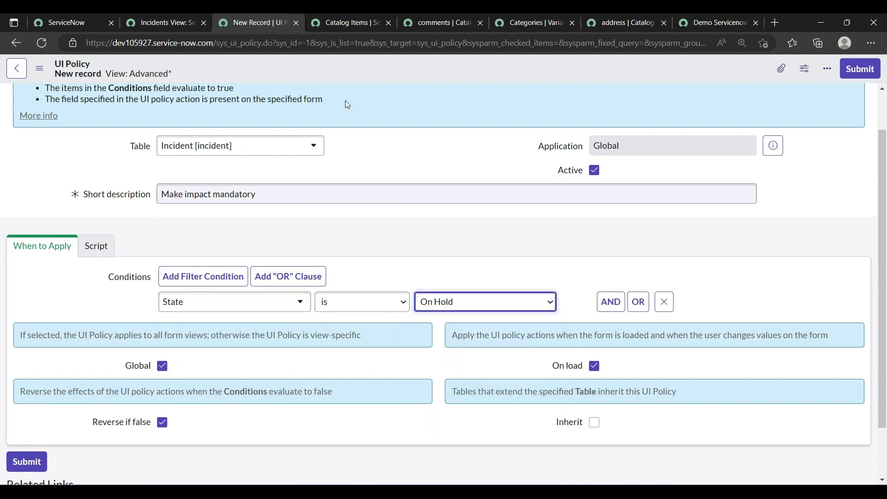
right_click(317, 69)
left_click(327, 79)
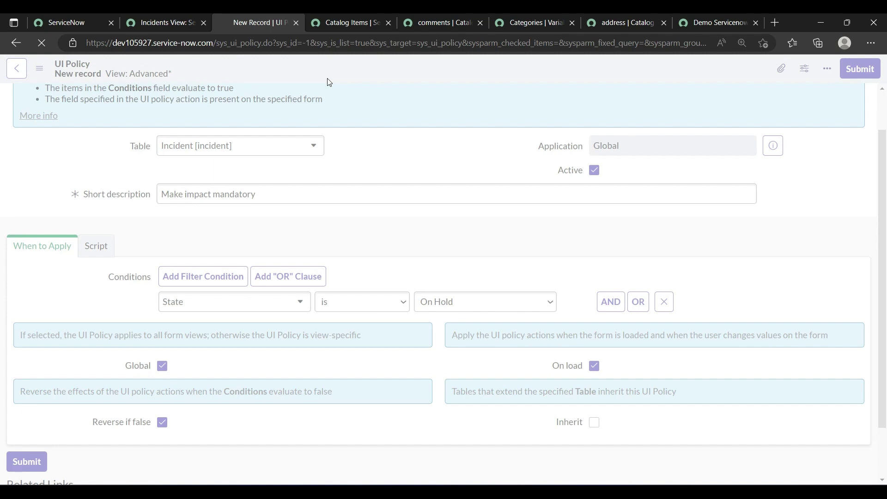
- Return to the Self Service incidents list and open the ATF : Test1 incident in a separate tab
left_click(185, 21)
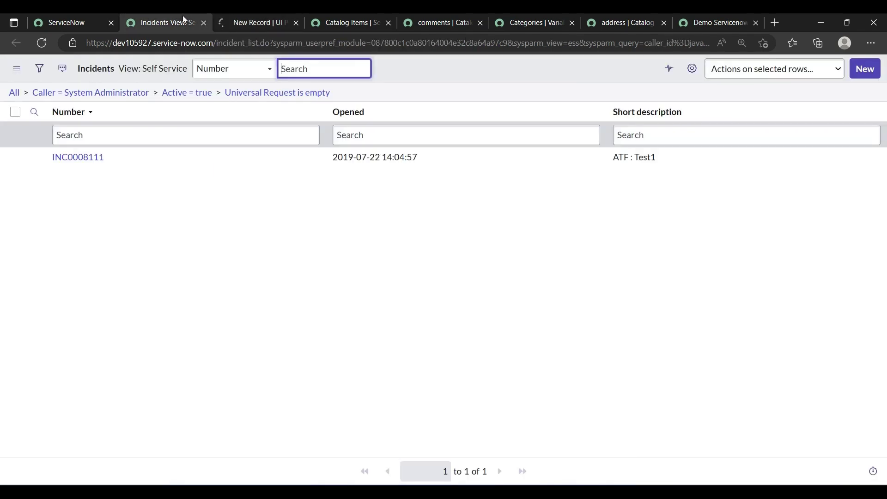
middle_click(82, 163)
left_click(289, 15)
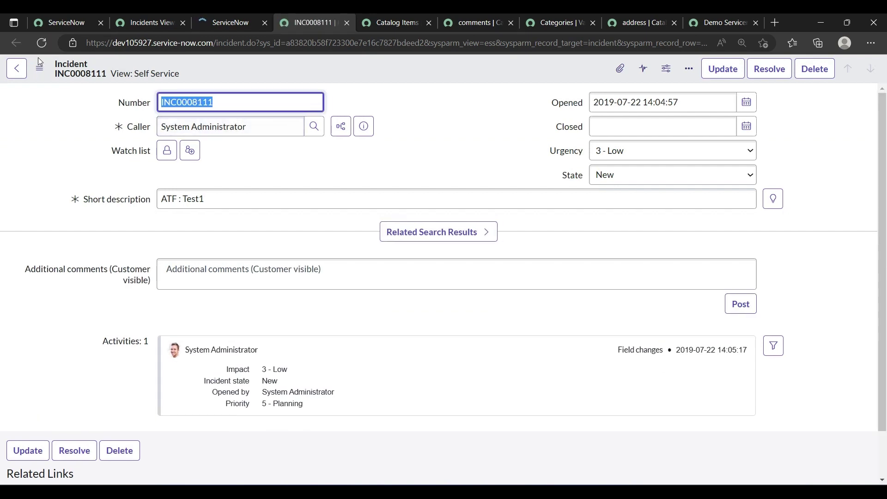
left_click(41, 70)
mouse_move(94, 265)
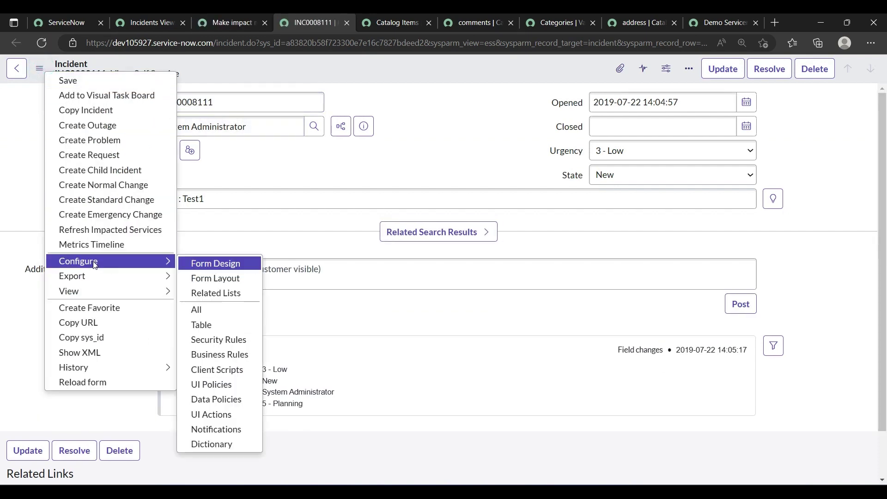
left_click(223, 386)
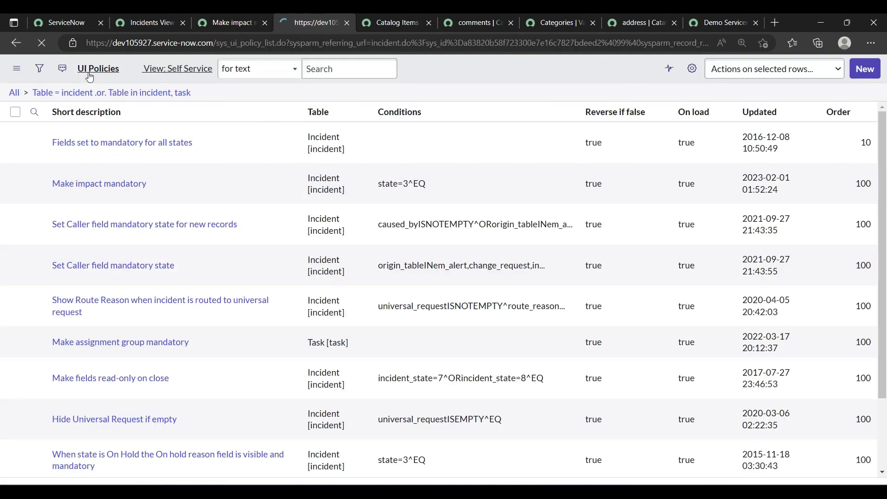
left_click(15, 43)
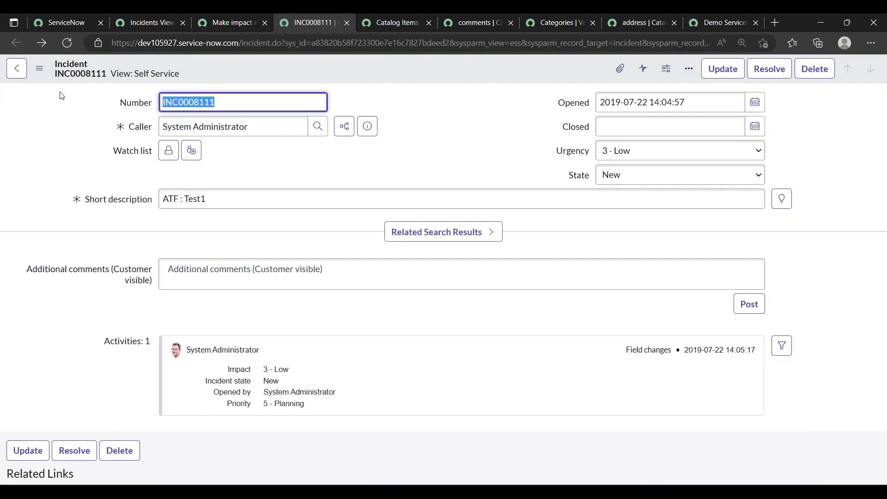
- Switch the ATF : Test1 incident form to the Default view and show the available State options
left_click(39, 75)
mouse_move(79, 290)
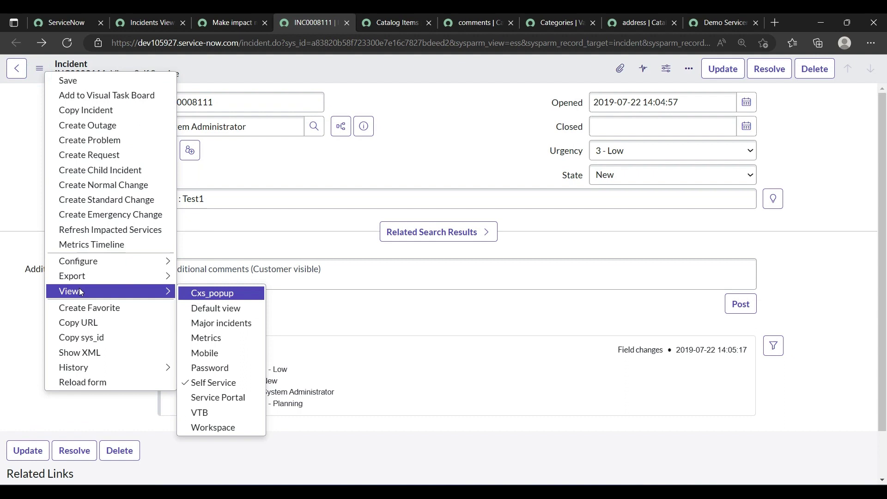
left_click(212, 308)
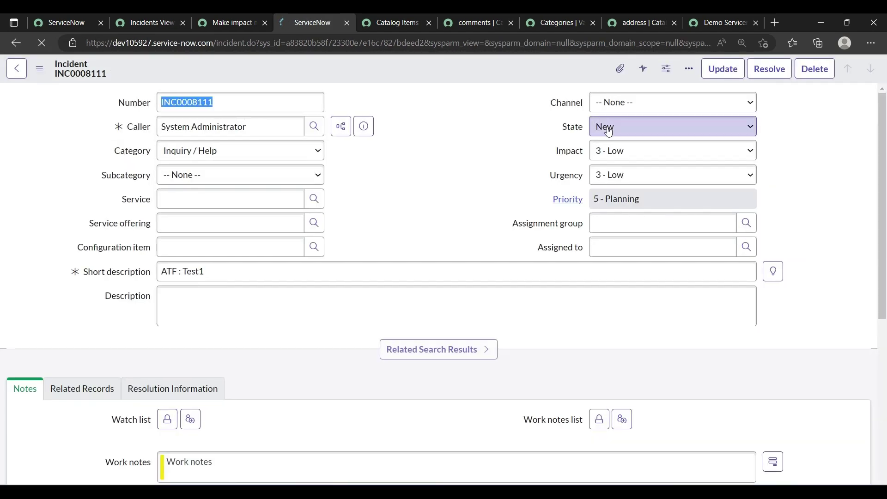
left_click(608, 132)
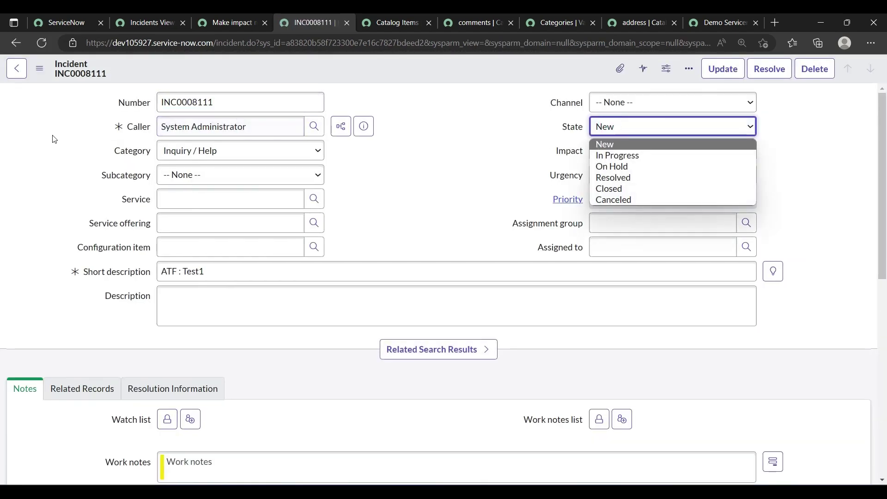
- Start a new UI Policy Action on the Make impact mandatory policy and choose Category as its field name
left_click(215, 23)
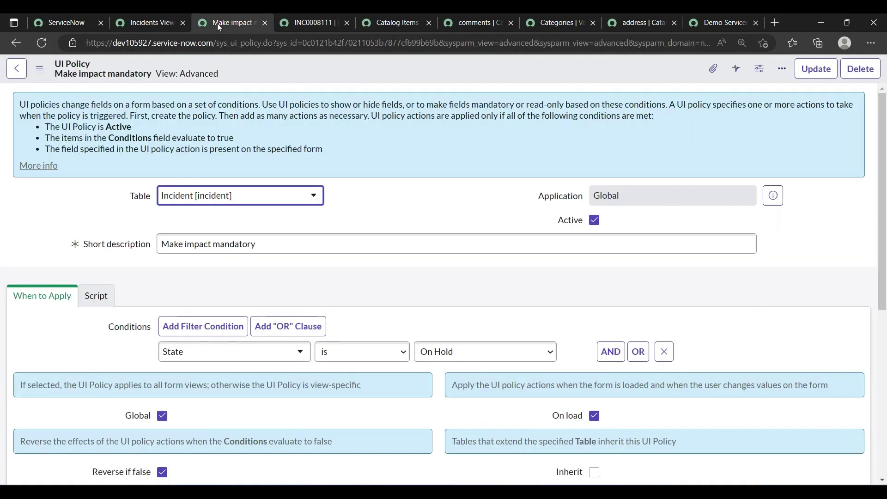
scroll(357, 292, "down", 7)
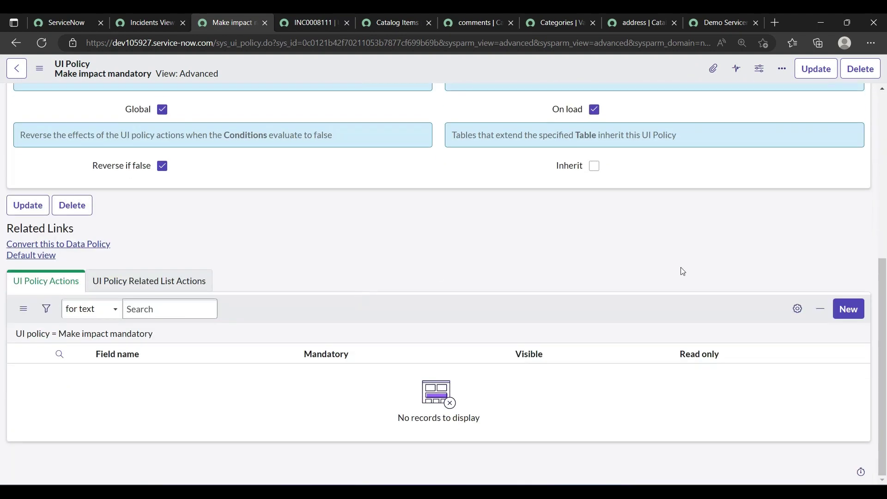
left_click(847, 316)
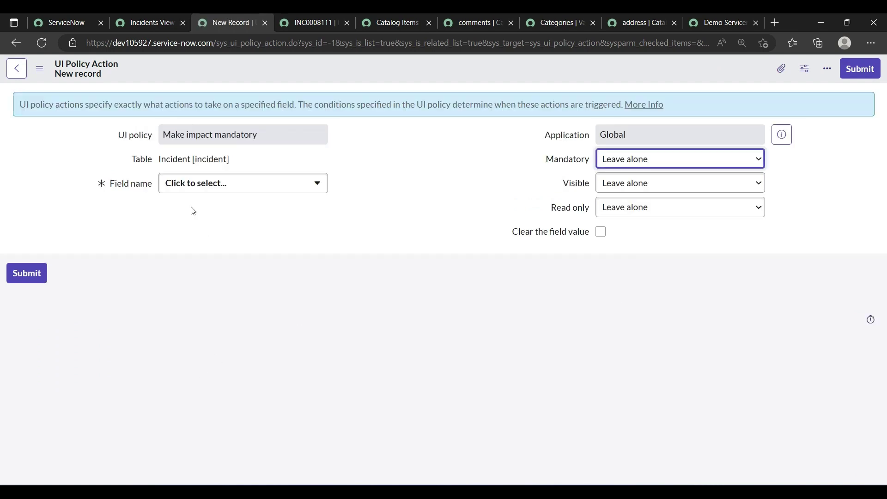
left_click(199, 189)
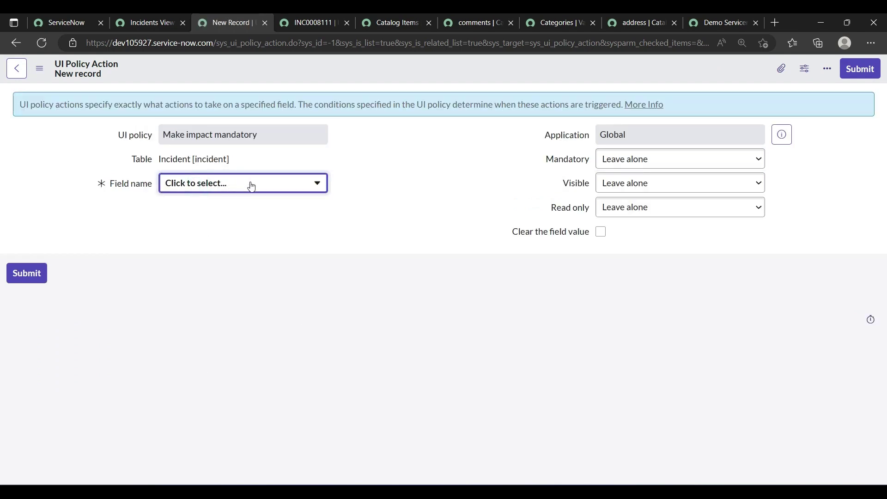
left_click(316, 184)
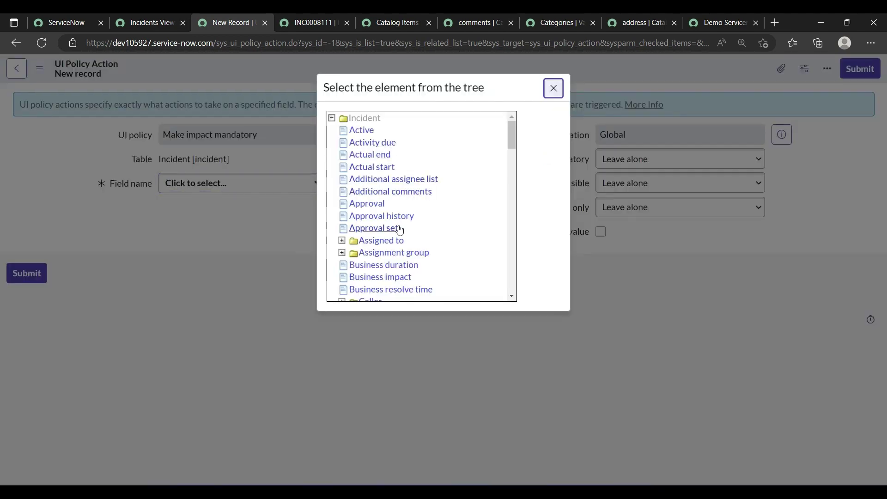
scroll(397, 230, "down", 4)
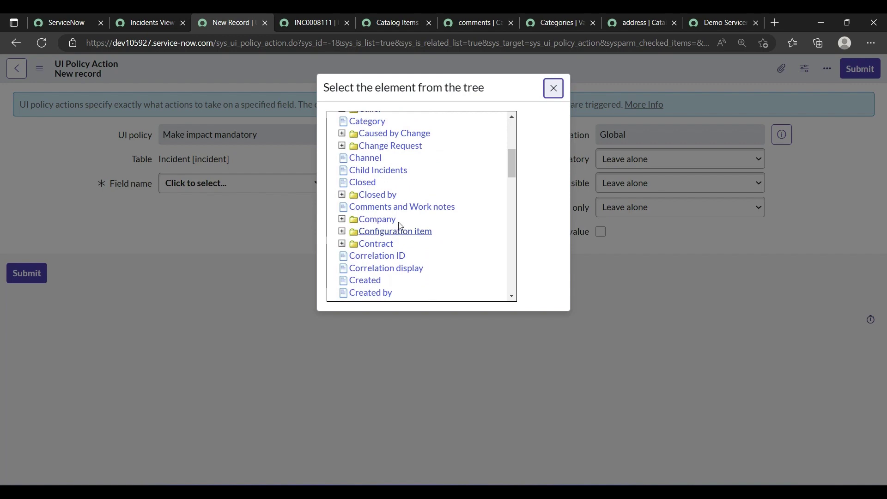
left_click(367, 121)
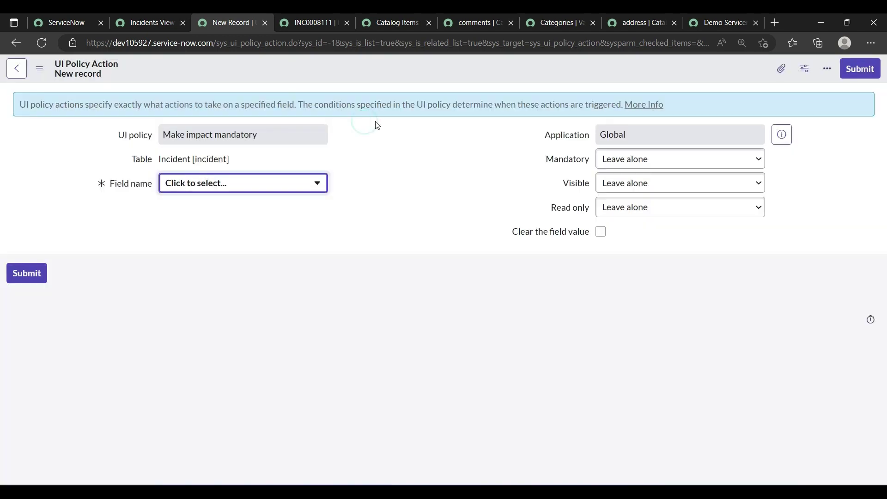
- Set the new action's Read only option to True and save the record while staying on it
left_click(616, 159)
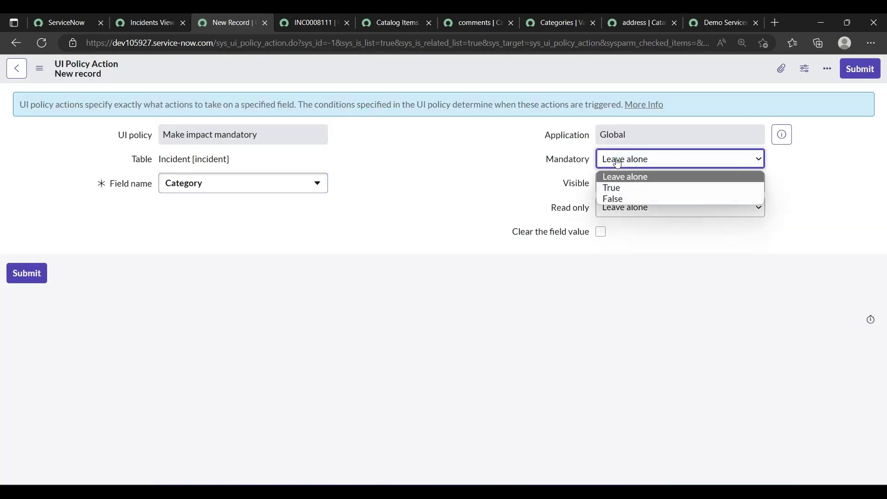
left_click(519, 199)
left_click(606, 207)
left_click(615, 233)
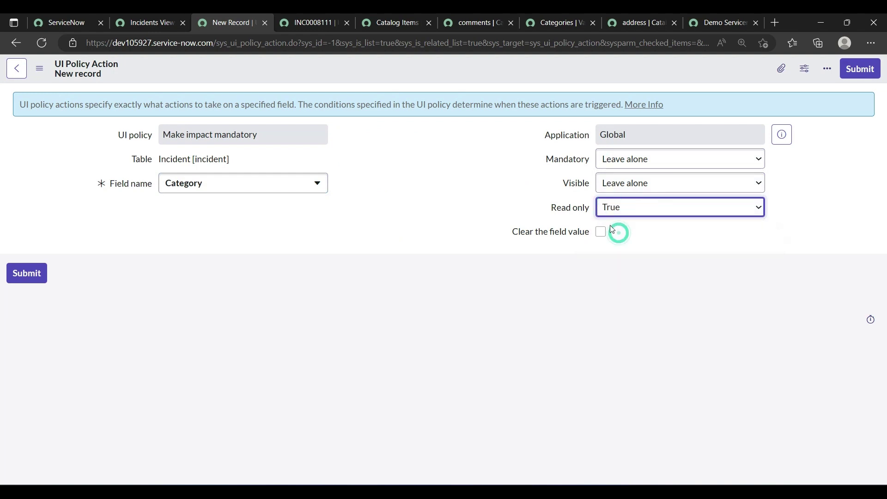
right_click(405, 70)
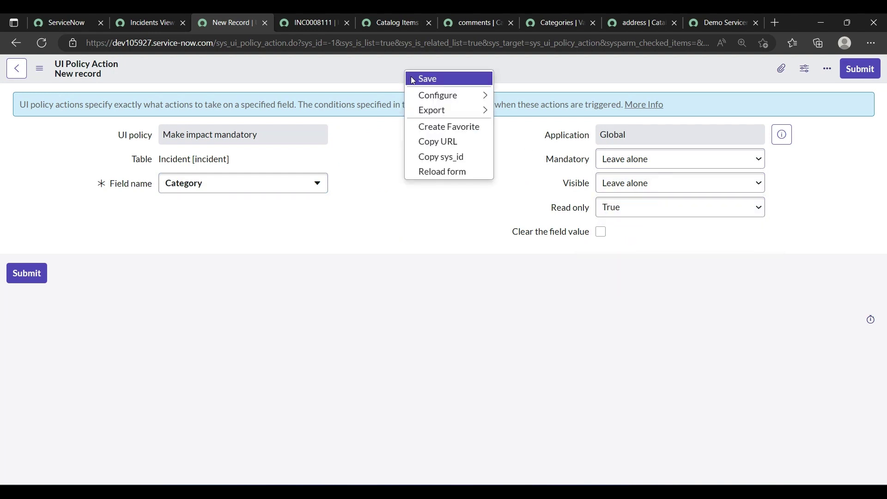
left_click(427, 79)
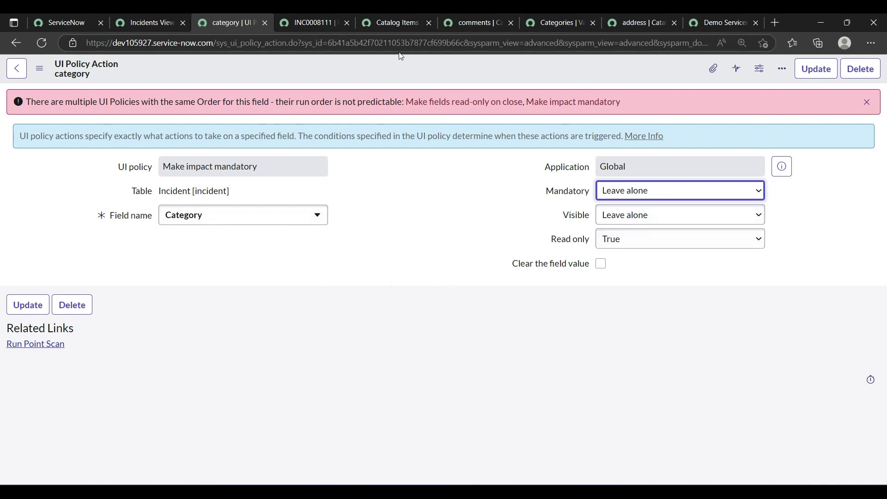
- Test the policy on the ATF : Test1 incident form by setting State to On Hold
left_click(307, 18)
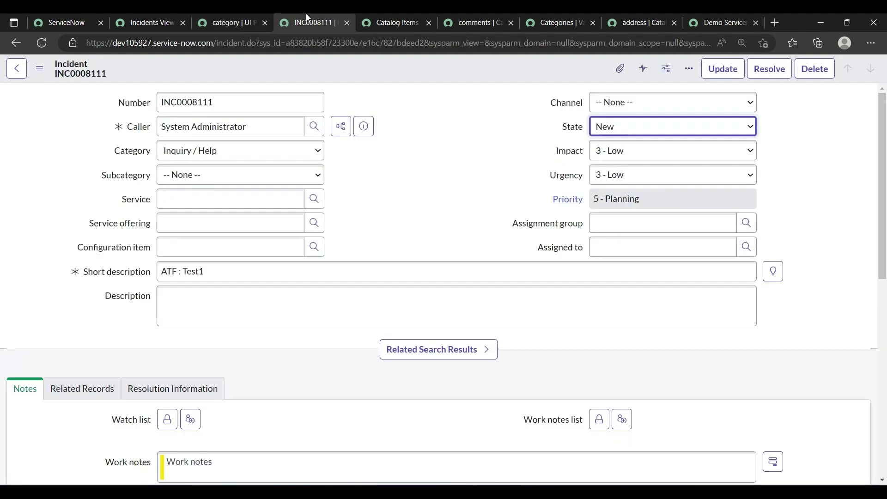
left_click(620, 131)
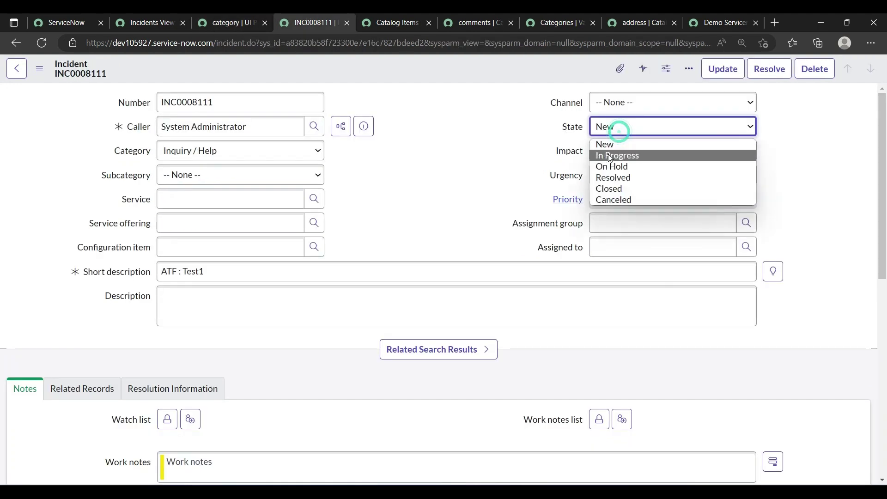
left_click(605, 167)
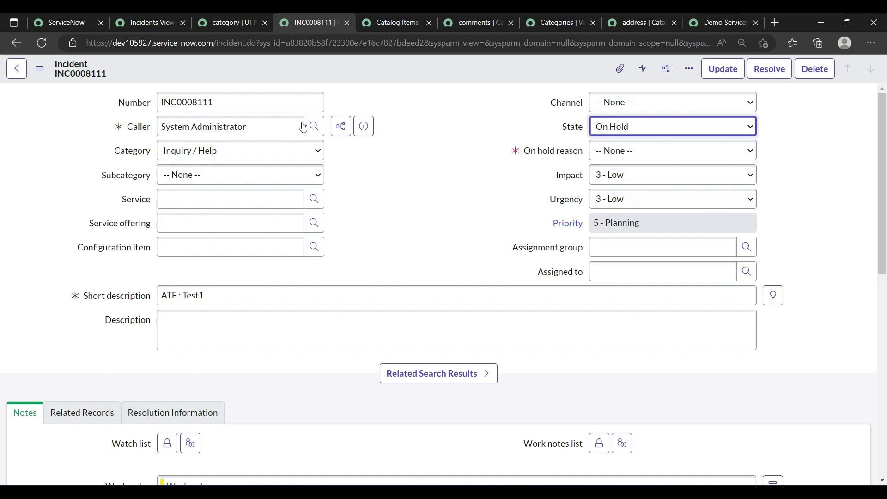
- Change the UI Policy Action's field name to Impact and save the record while staying on it
left_click(212, 14)
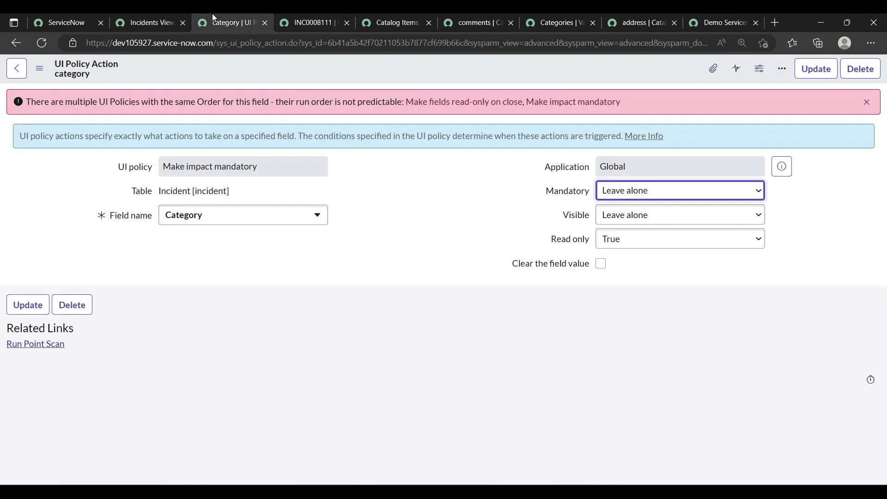
left_click_drag(77, 103, 254, 110)
left_click(232, 217)
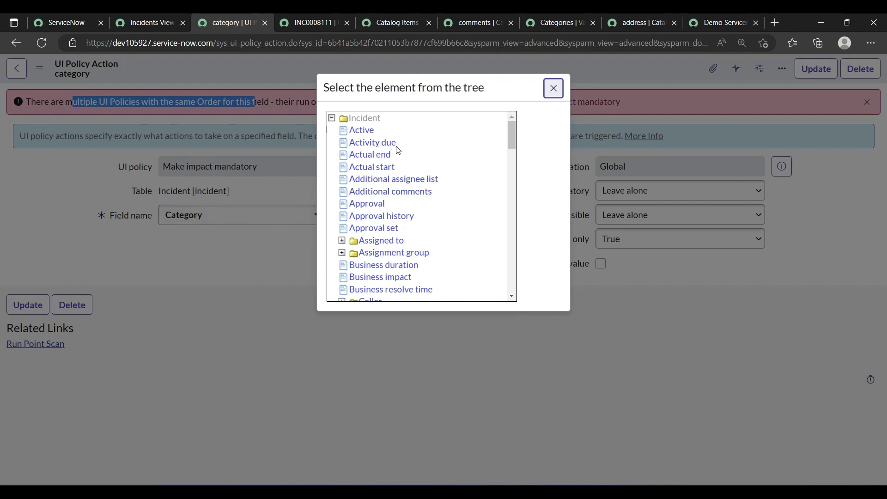
scroll(395, 176, "down", 10)
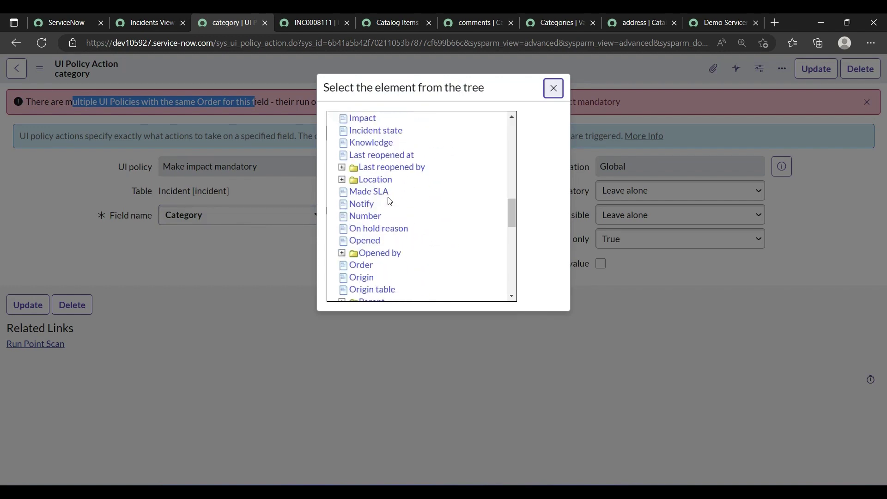
scroll(390, 201, "down", 8)
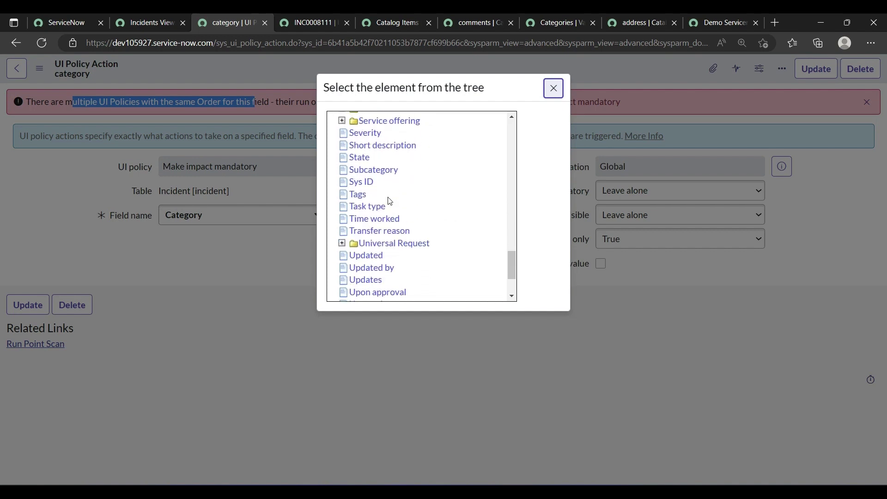
scroll(390, 201, "down", 3)
scroll(390, 202, "up", 10)
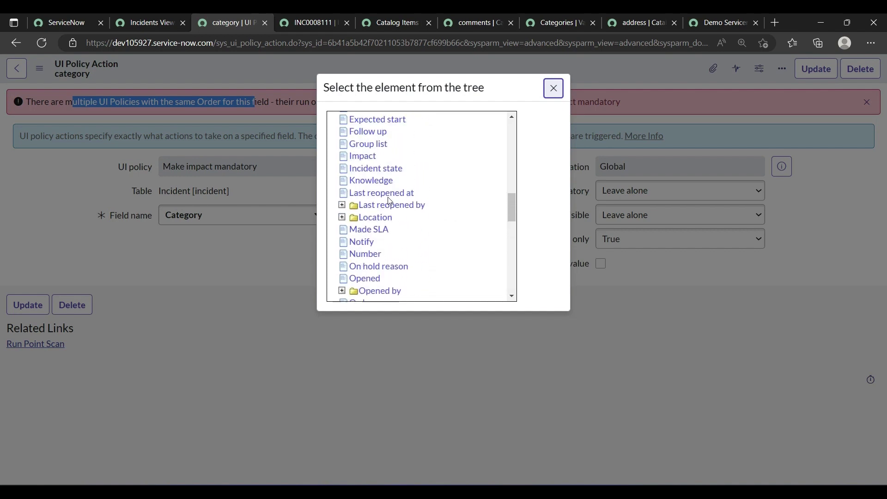
scroll(390, 202, "up", 6)
scroll(390, 202, "down", 5)
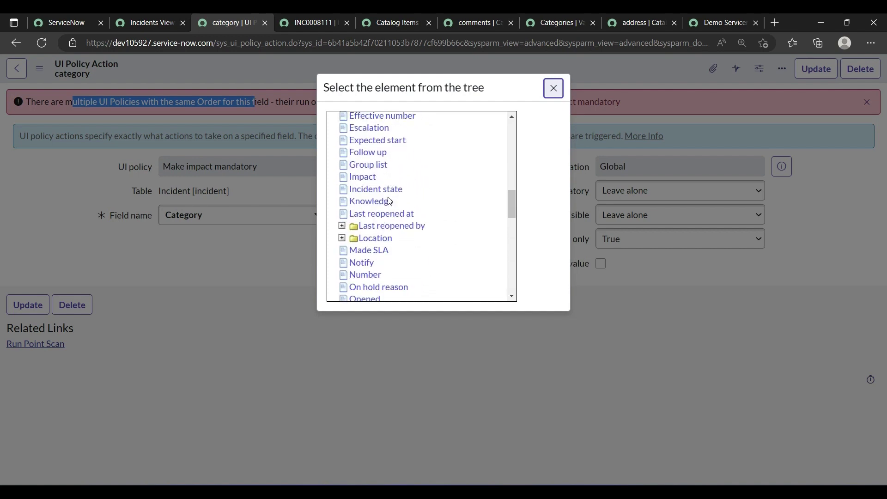
scroll(390, 201, "down", 6)
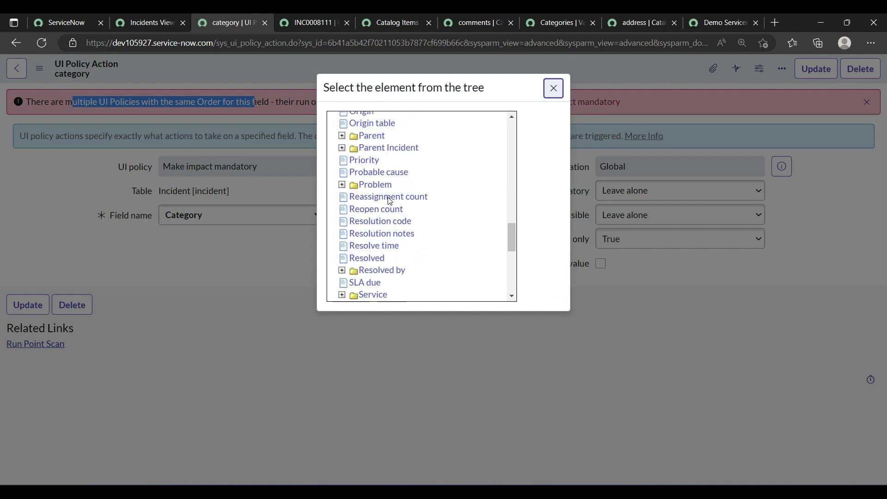
scroll(390, 201, "down", 3)
scroll(390, 201, "up", 10)
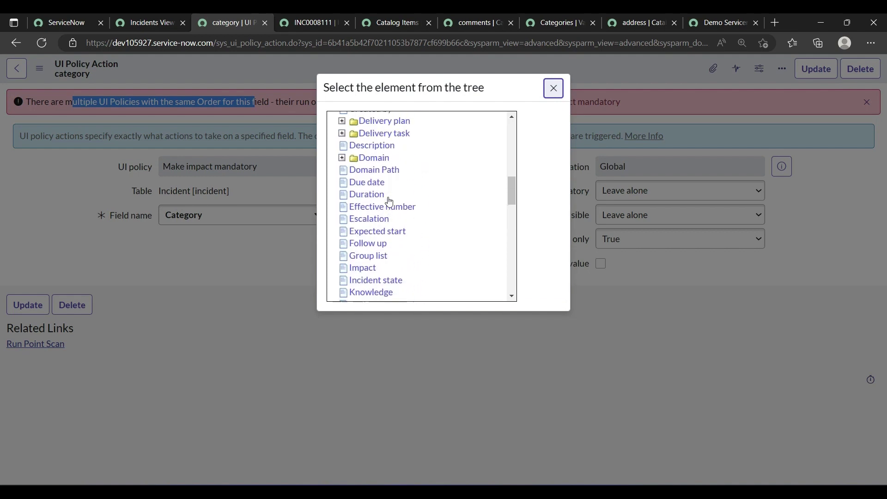
scroll(390, 202, "up", 5)
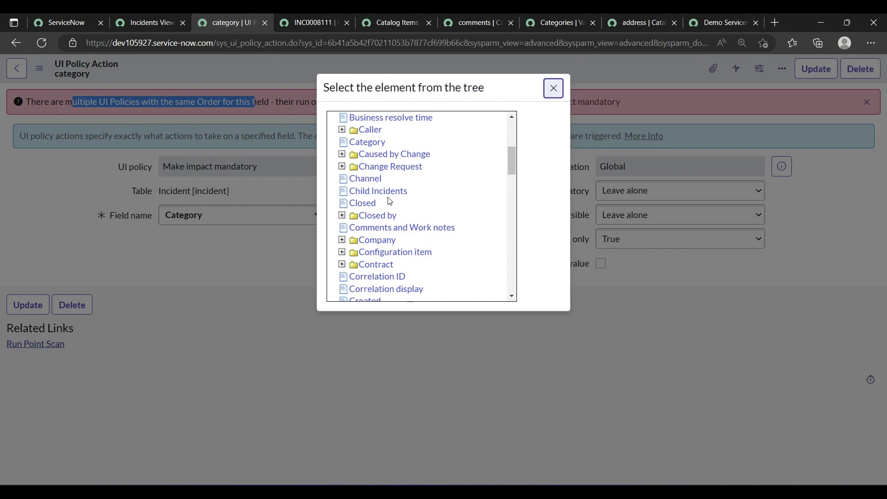
scroll(390, 201, "down", 6)
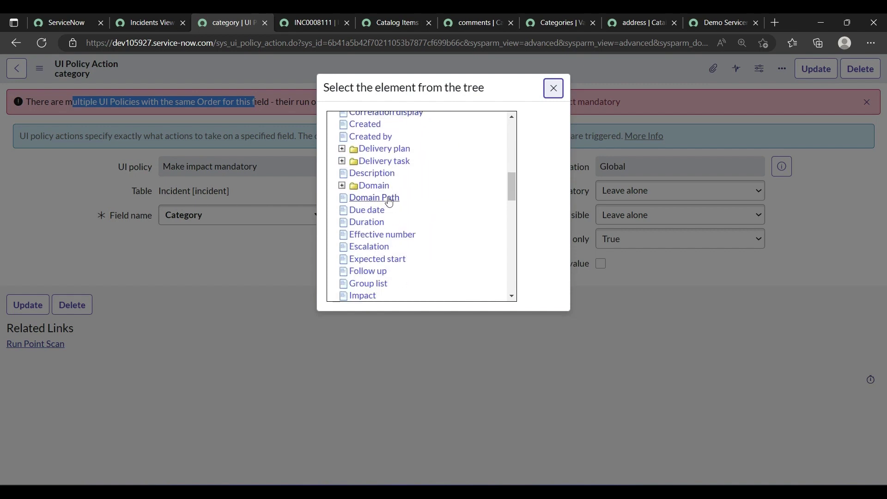
scroll(390, 201, "down", 1)
left_click(368, 229)
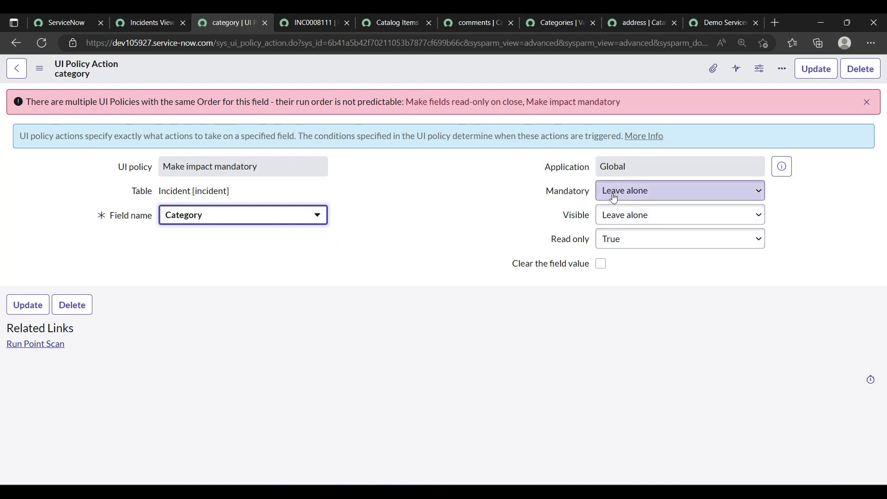
right_click(409, 65)
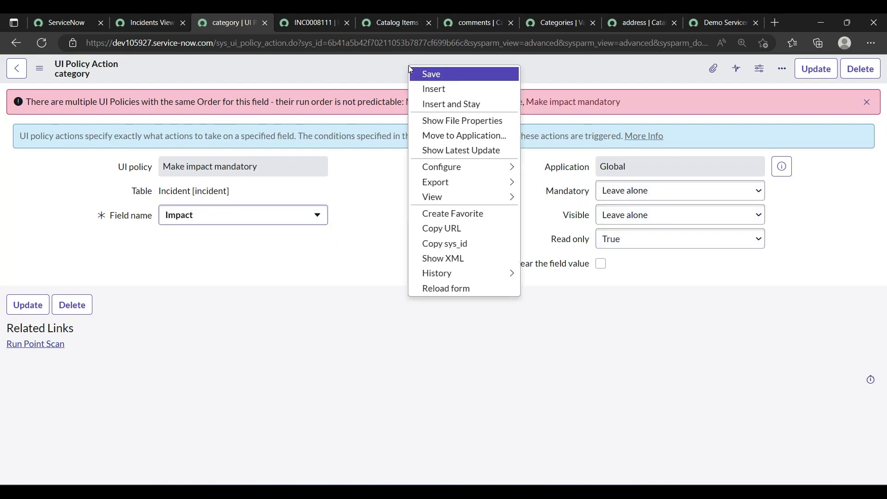
left_click(420, 74)
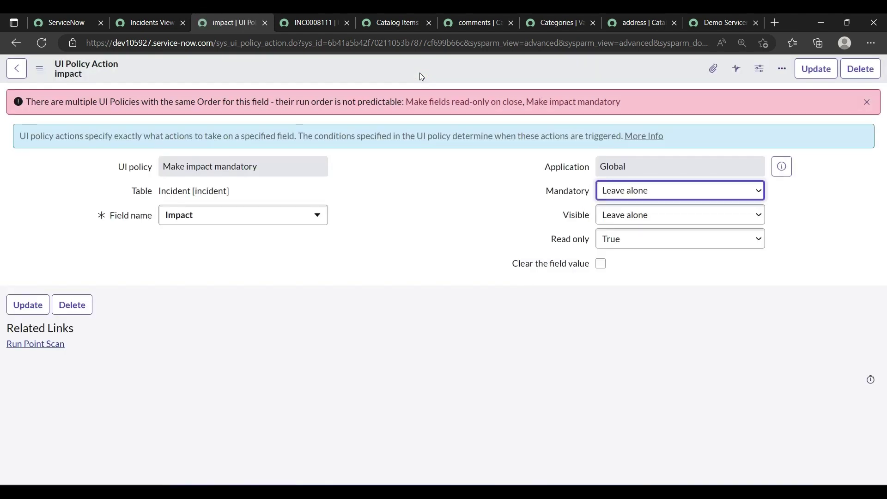
- Reload the ATF : Test1 incident form, discarding its unsaved changes, and set State to On Hold again
key("ctrl+Tab")
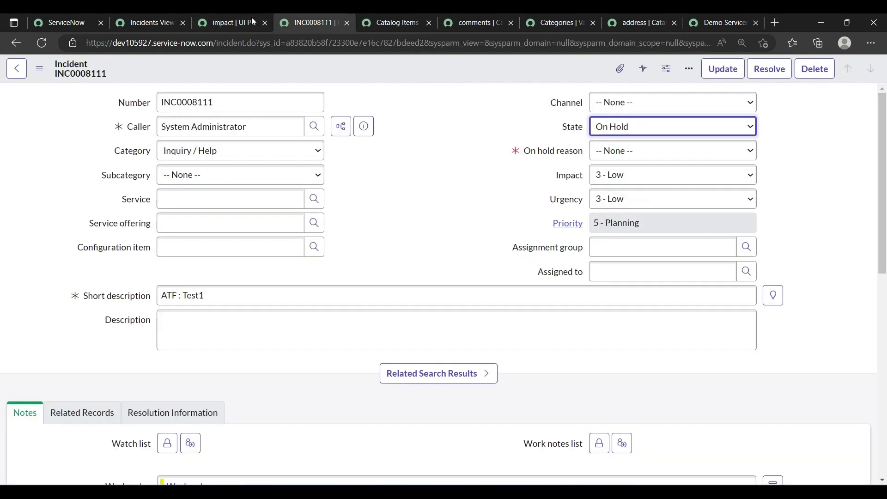
left_click(41, 42)
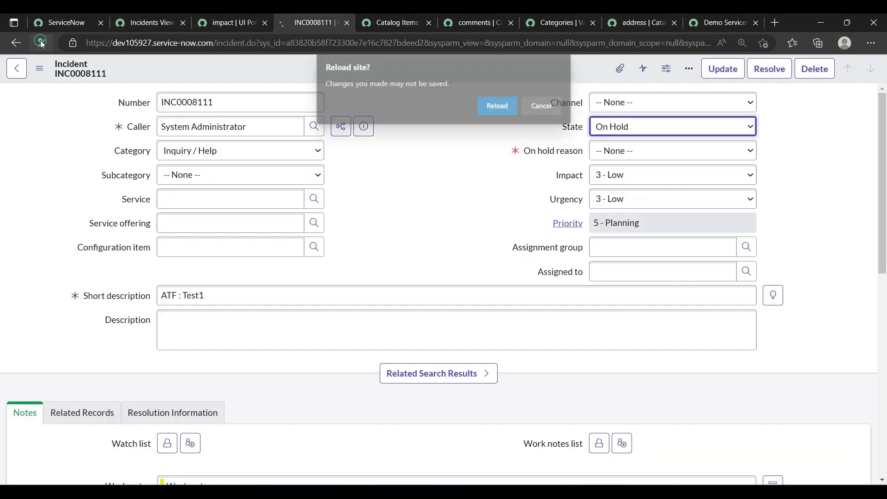
left_click(495, 106)
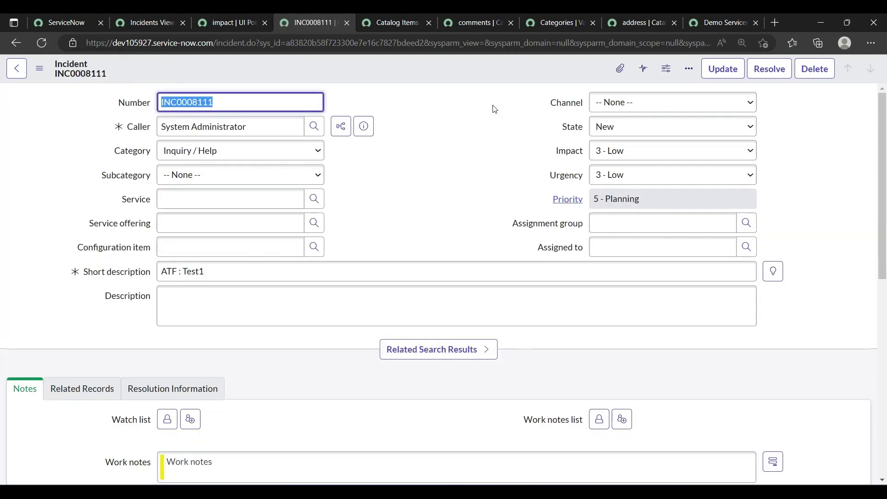
key("XF86AudioMicMute")
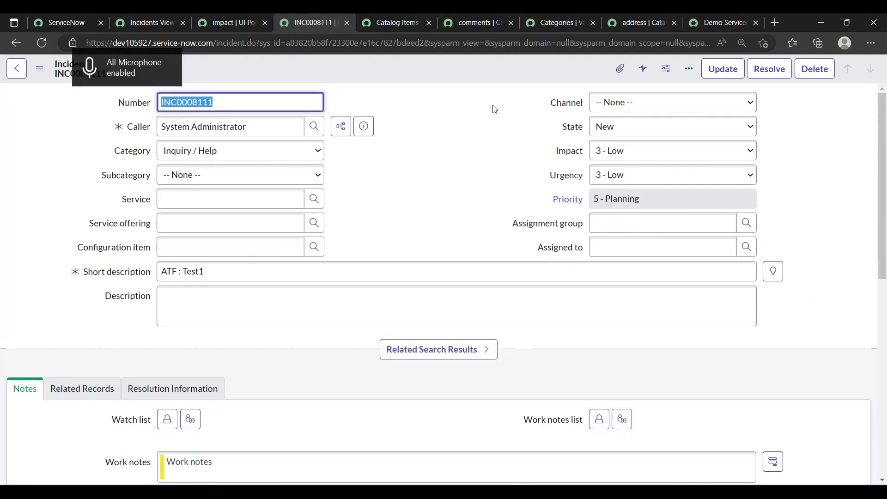
left_click(728, 134)
left_click(651, 167)
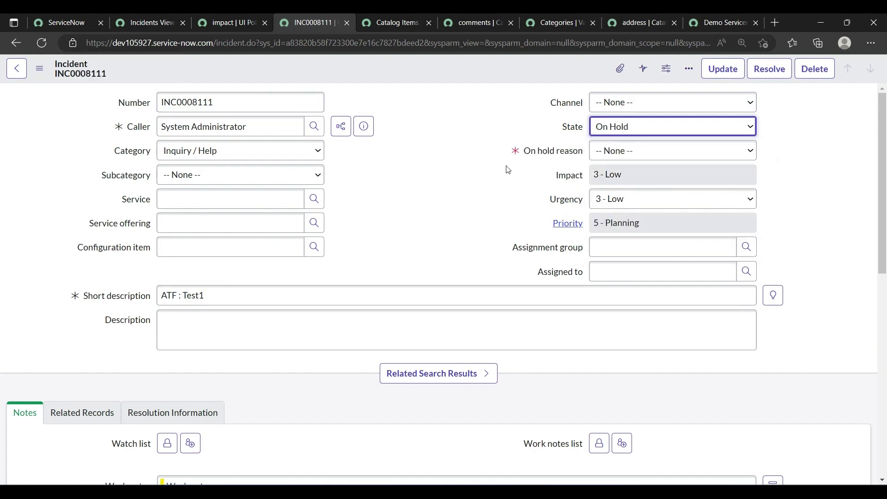
- Examine whether the Impact field can be edited on the incident form while State is On Hold
left_click_drag(546, 194, 796, 180)
left_click(796, 181)
triple_click(792, 178)
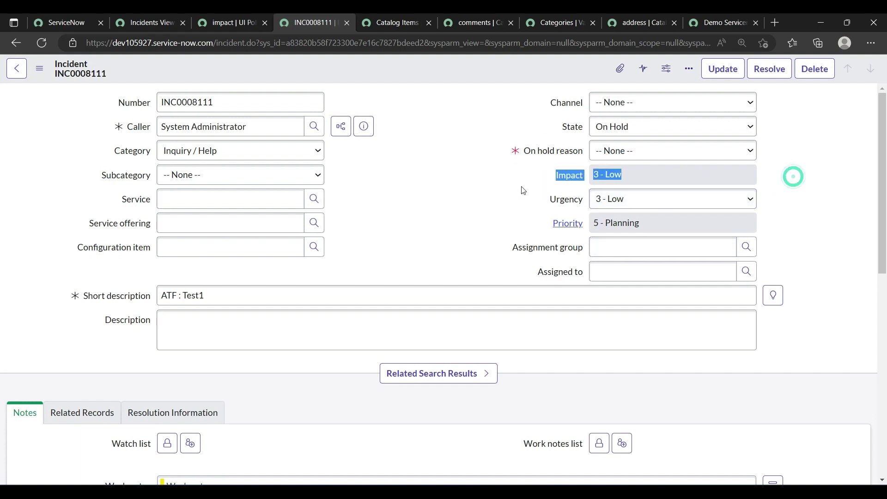
left_click(523, 190)
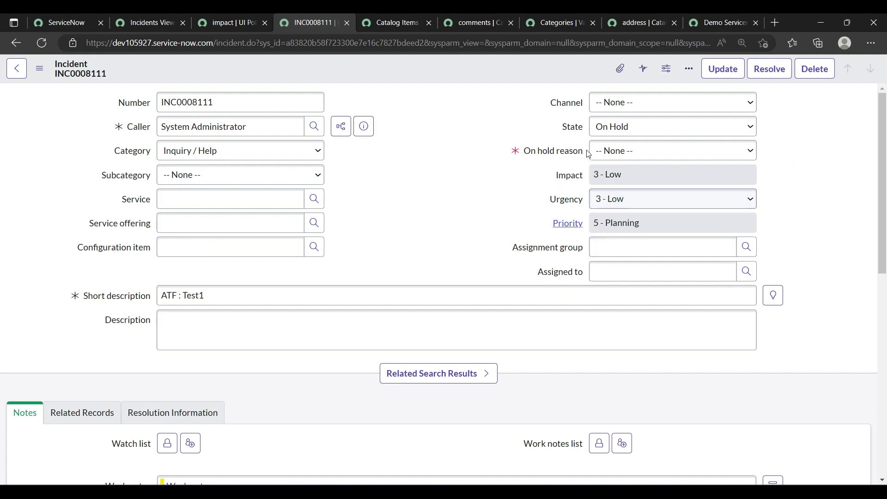
double_click(572, 127)
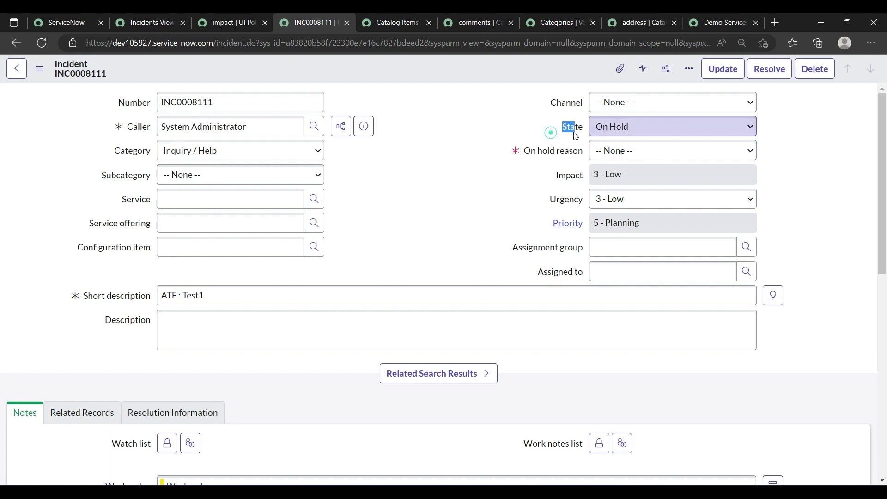
double_click(570, 175)
left_click_drag(550, 175, 782, 190)
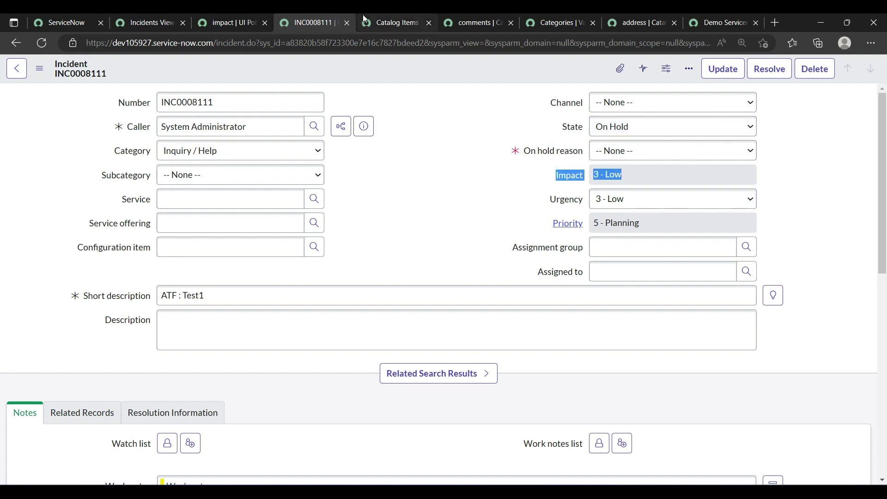
mouse_move(393, 18)
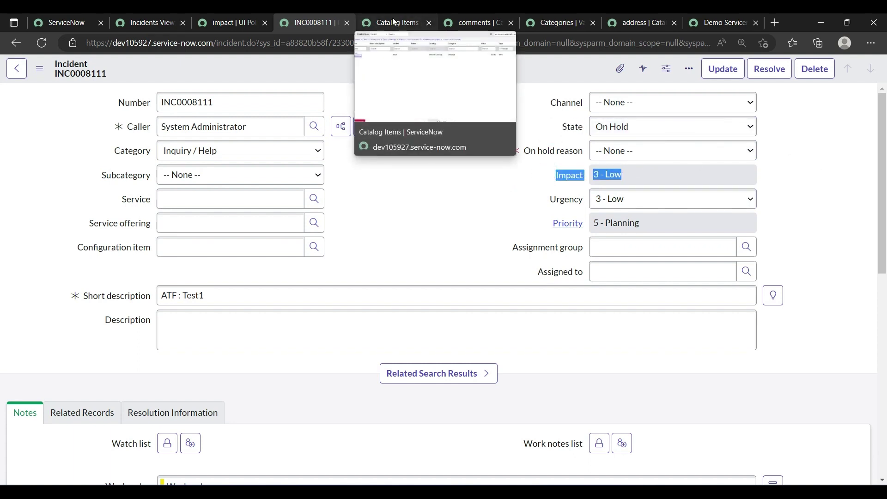
left_click(422, 151)
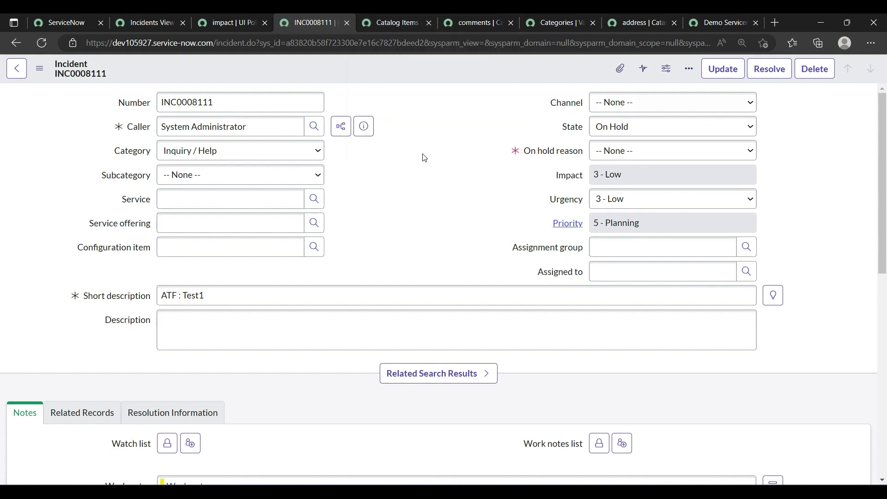